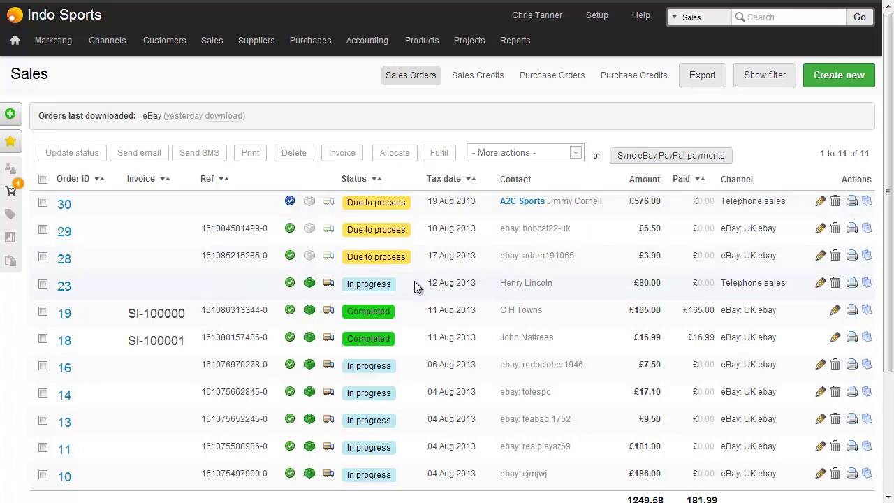
Step: Review the order status filter options, and list the sales orders that are due to process
left_click(767, 84)
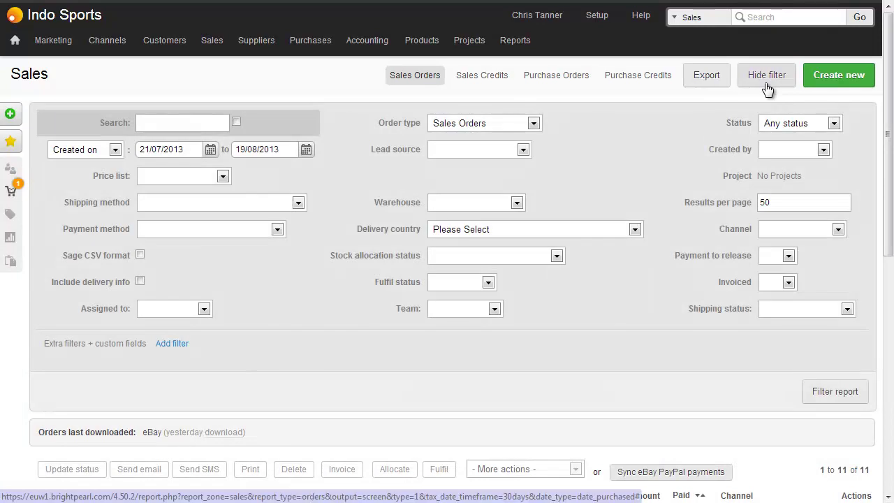
left_click(801, 123)
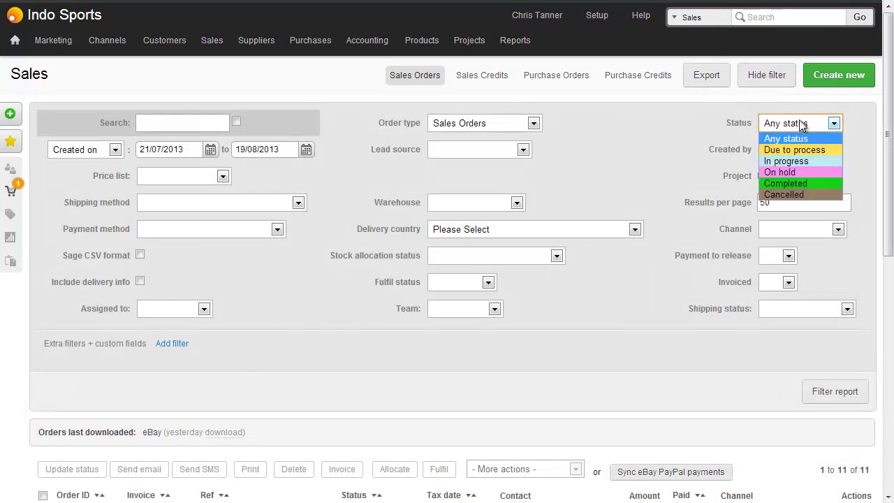
left_click(722, 126)
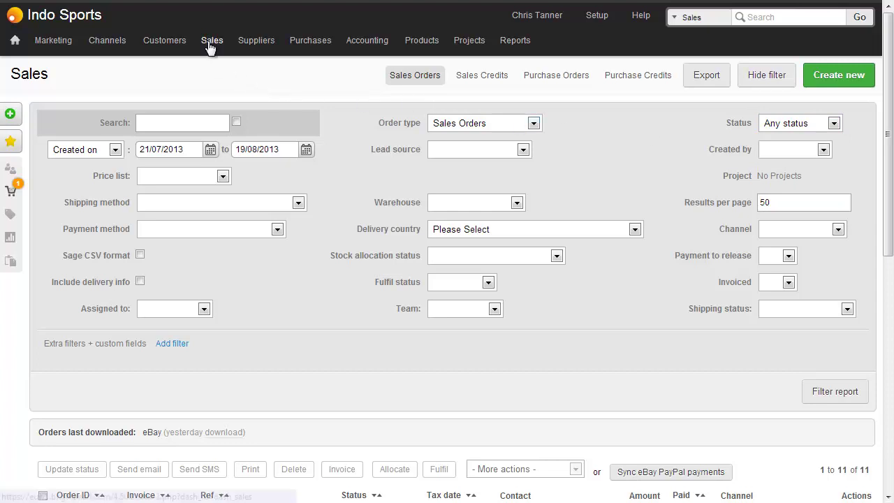
mouse_move(210, 48)
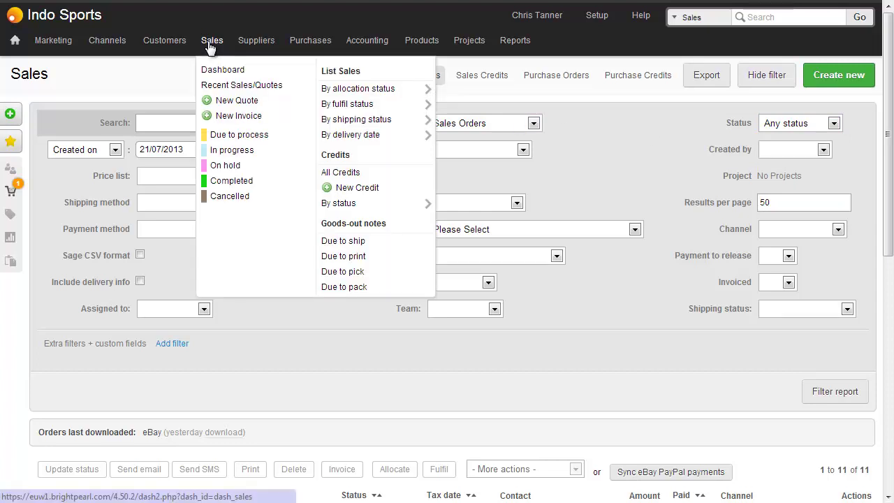
left_click(246, 136)
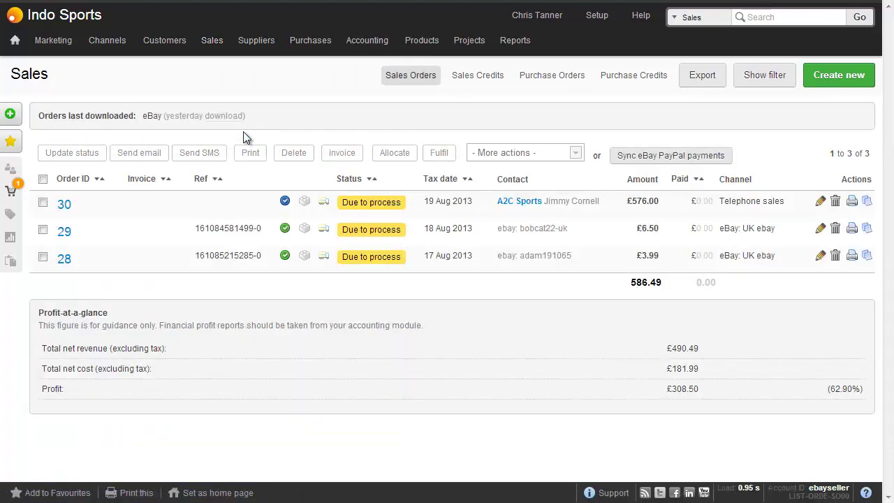
Step: Open the sales dashboard and review the options for listing sales by allocation, fulfil and shipping status
mouse_move(213, 47)
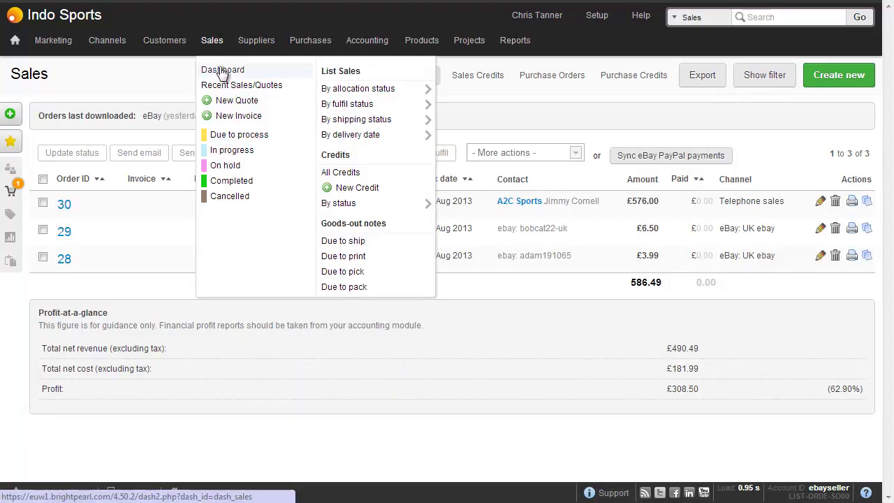
left_click(222, 69)
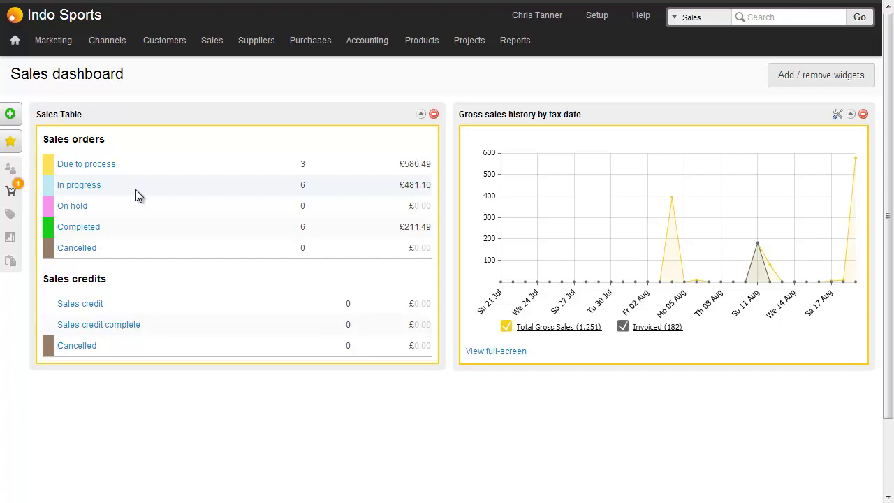
mouse_move(220, 44)
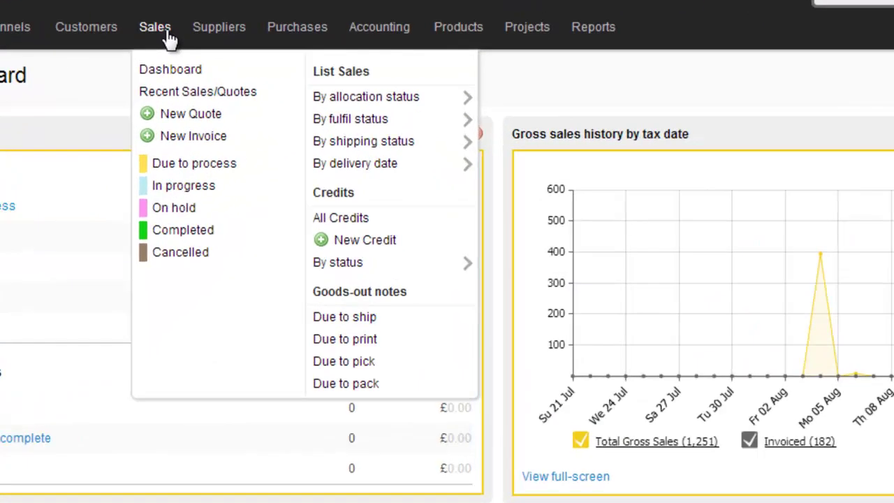
mouse_move(422, 103)
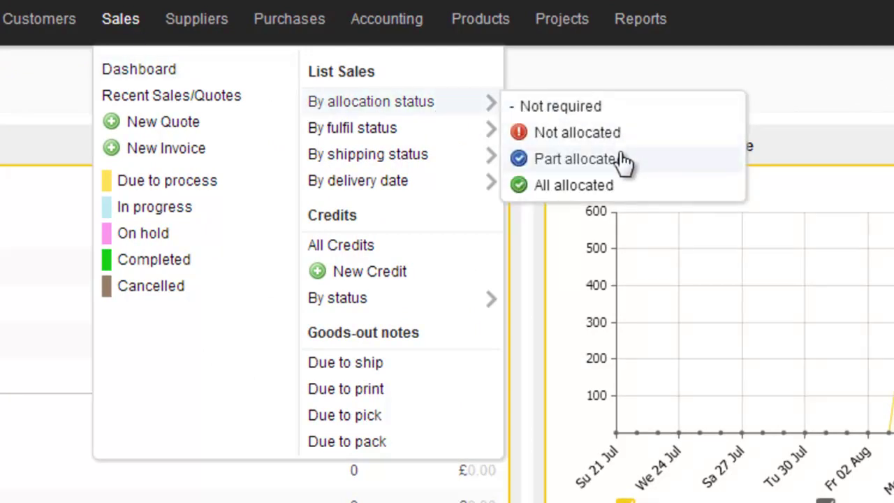
mouse_move(456, 137)
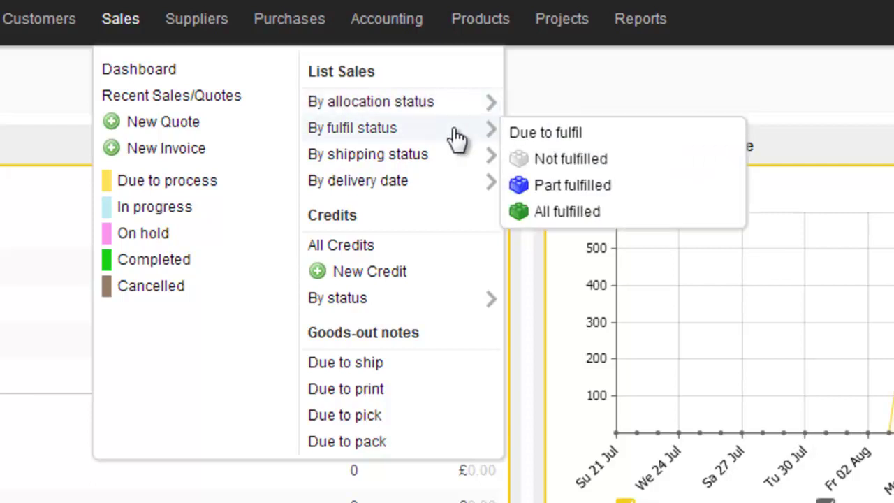
mouse_move(458, 166)
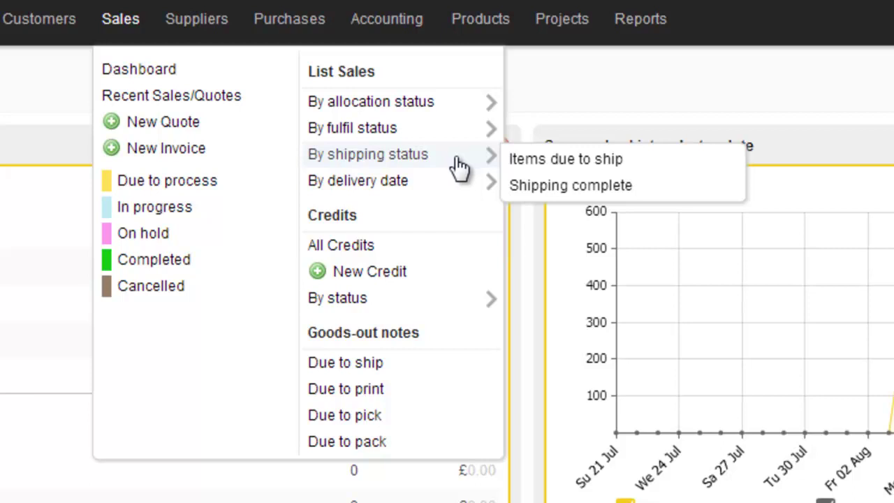
mouse_move(469, 109)
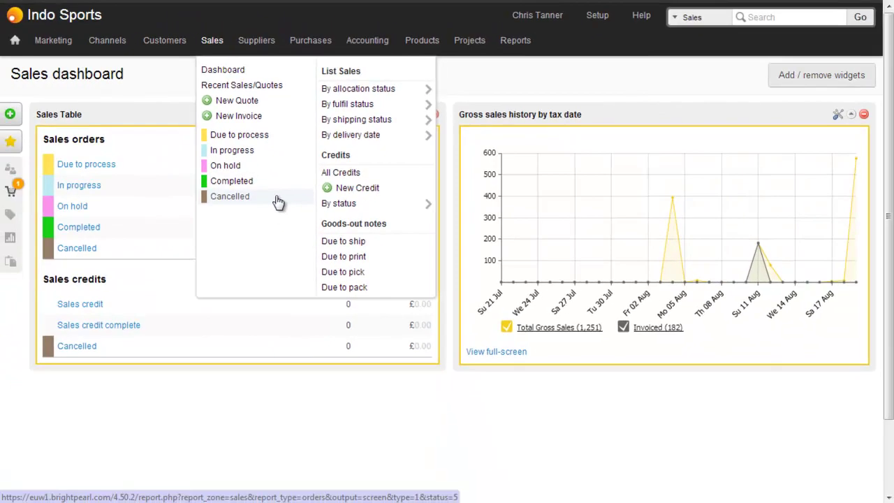
Step: Create a new quote for the existing customer A2C Sports, searching for "a2c"
left_click(276, 101)
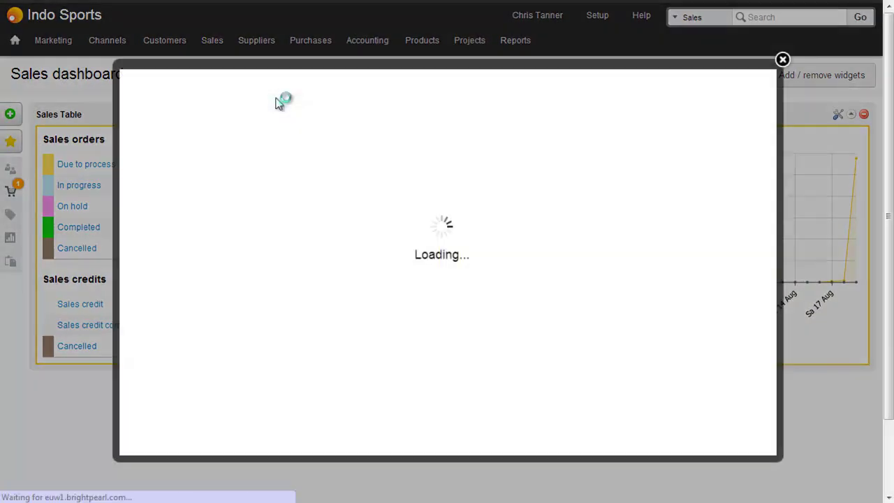
type("a2c")
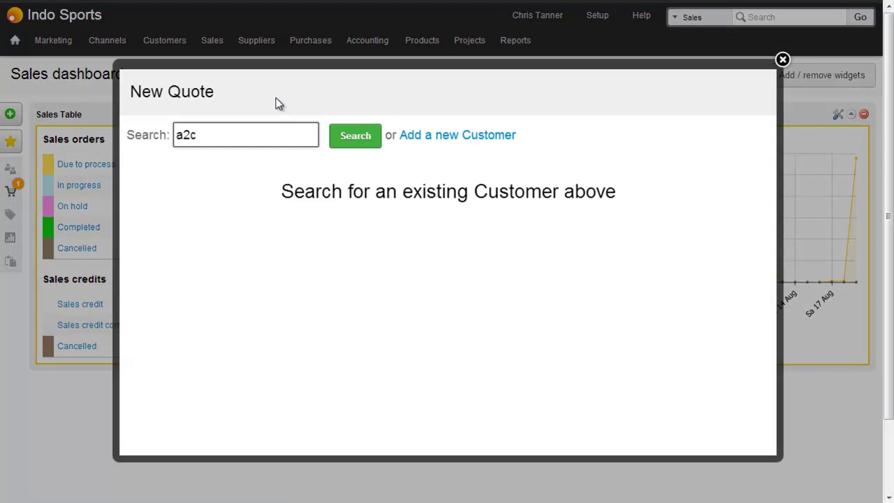
key("Return")
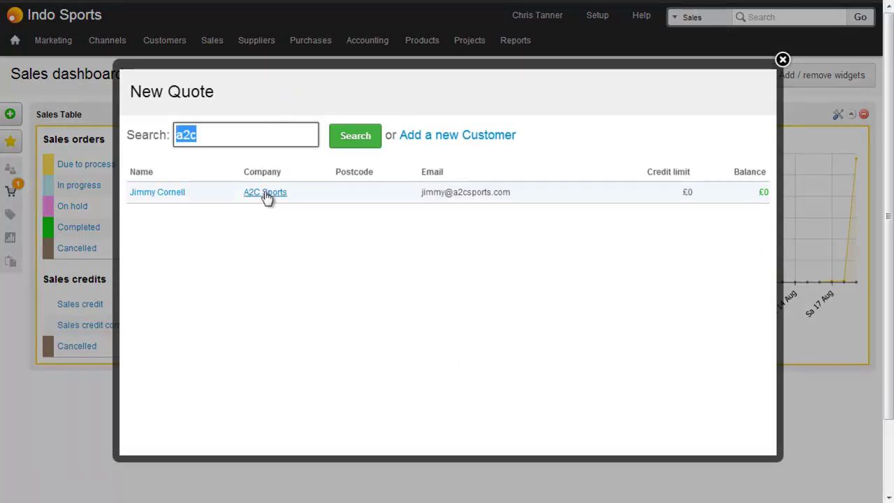
left_click(266, 197)
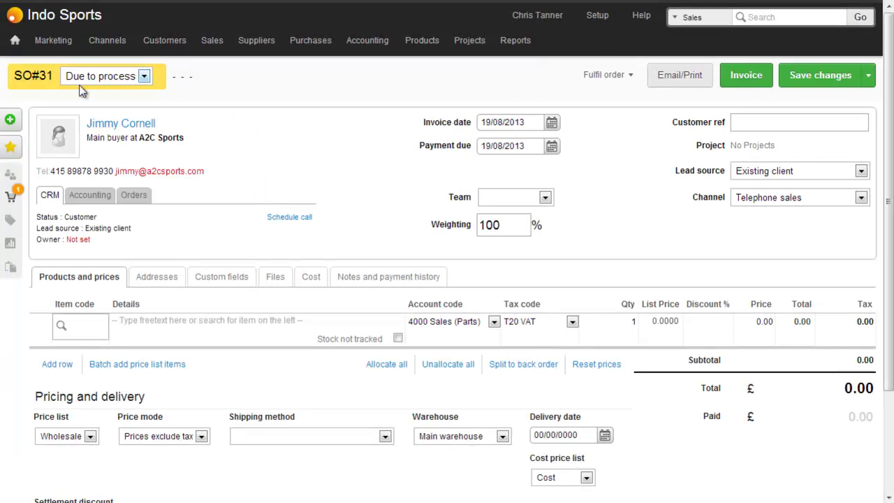
Step: Add the Cannondale bike hub (HUB) to the order at a price of 25 and save the changes
left_click(80, 332)
type("hub")
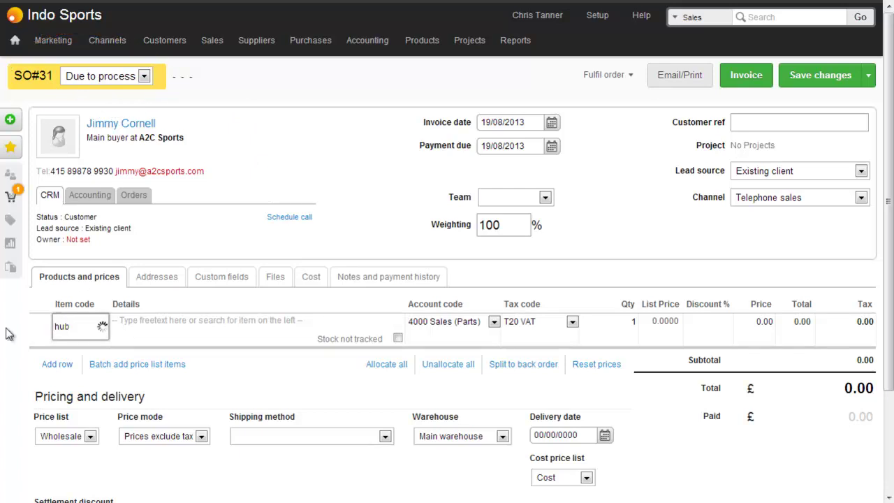
left_click(93, 352)
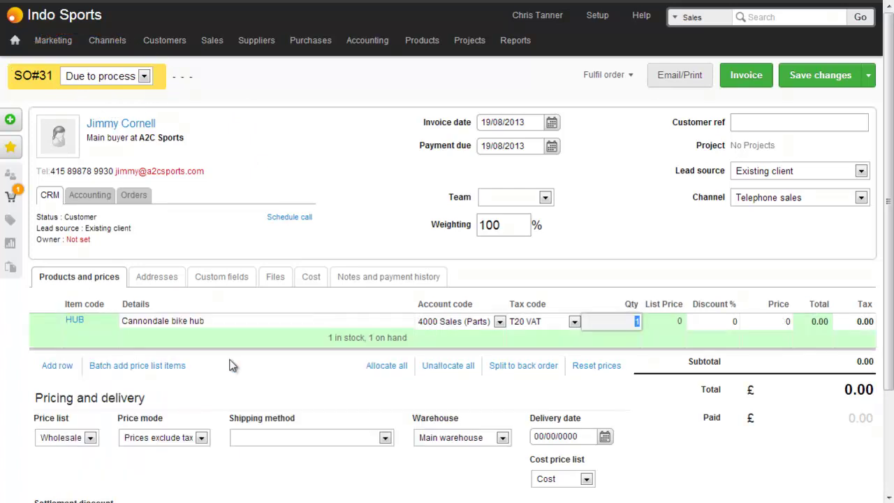
key("Tab")
key("Tab")
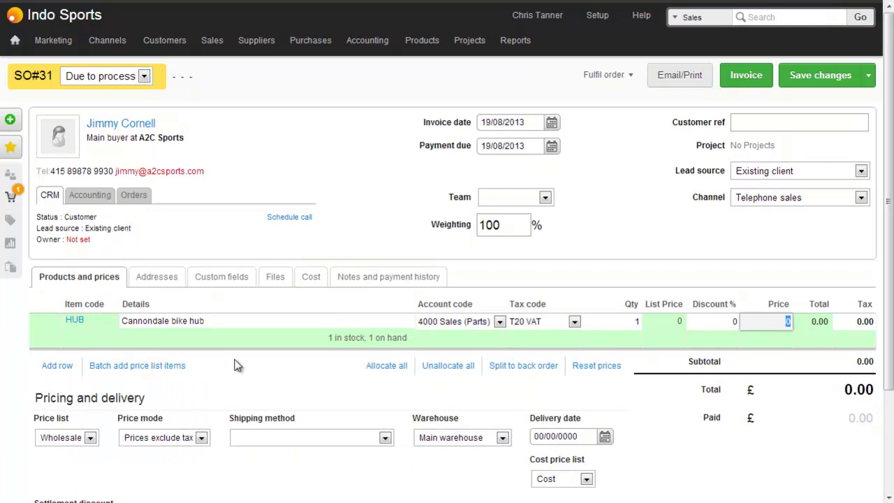
type("25")
left_click(815, 73)
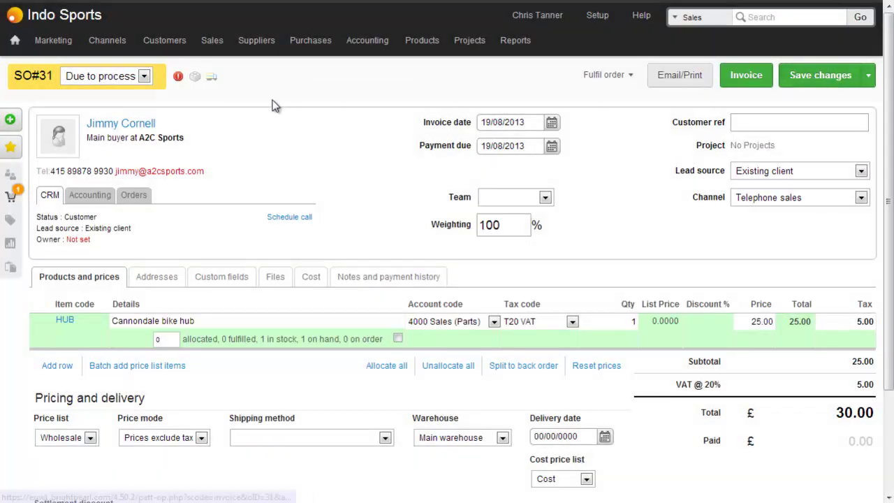
Step: Fulfil the order with a goods-out note for all items, using the Fulfil and ship later option
mouse_move(176, 77)
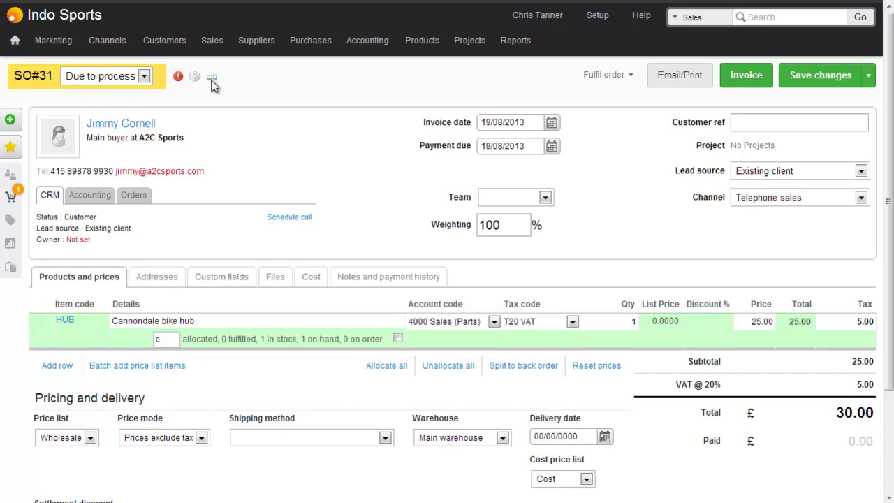
left_click(602, 76)
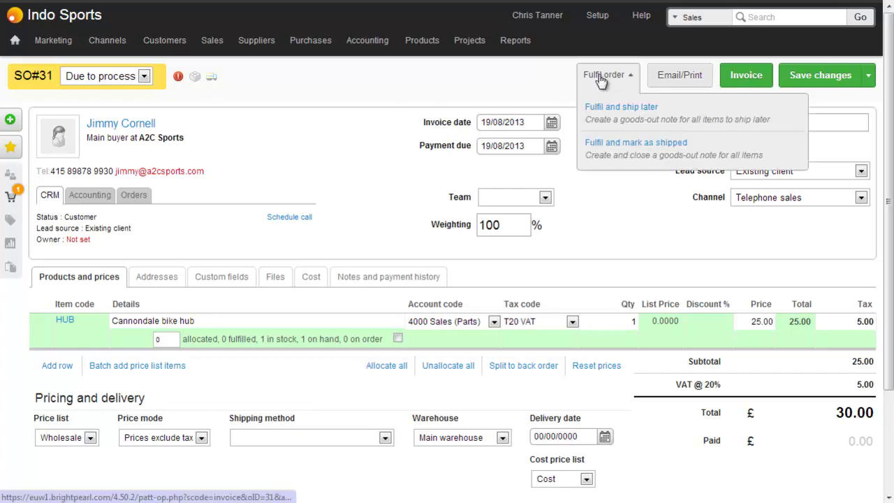
left_click(620, 120)
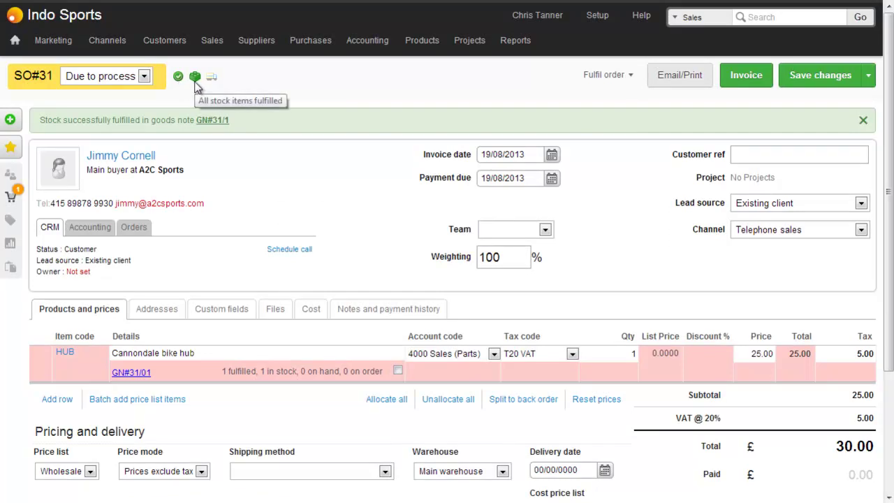
Step: Set the sales order's status to In progress and save the changes
left_click(143, 77)
left_click(90, 104)
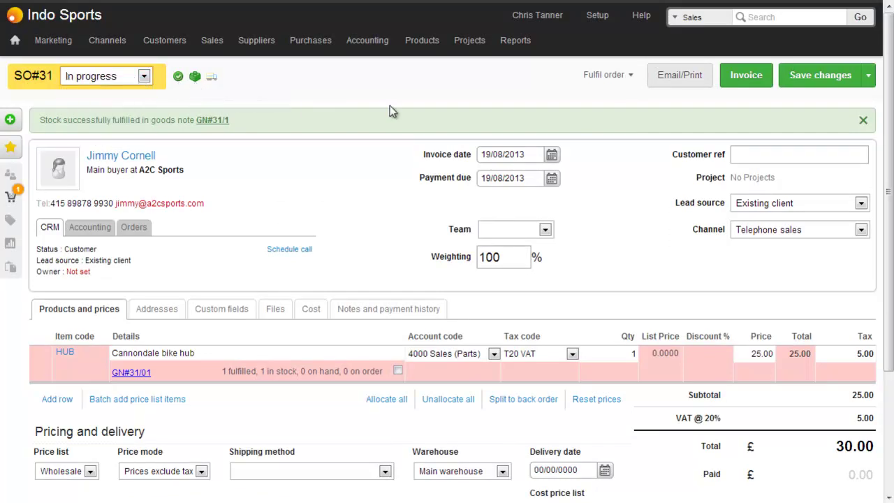
left_click(794, 75)
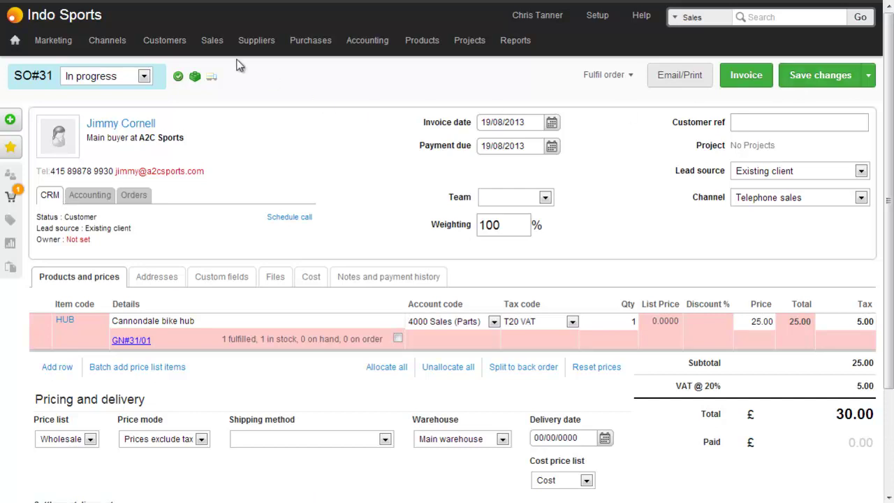
Step: List the goods-out notes due to ship and mark the A2C Sports note as shipped
mouse_move(212, 43)
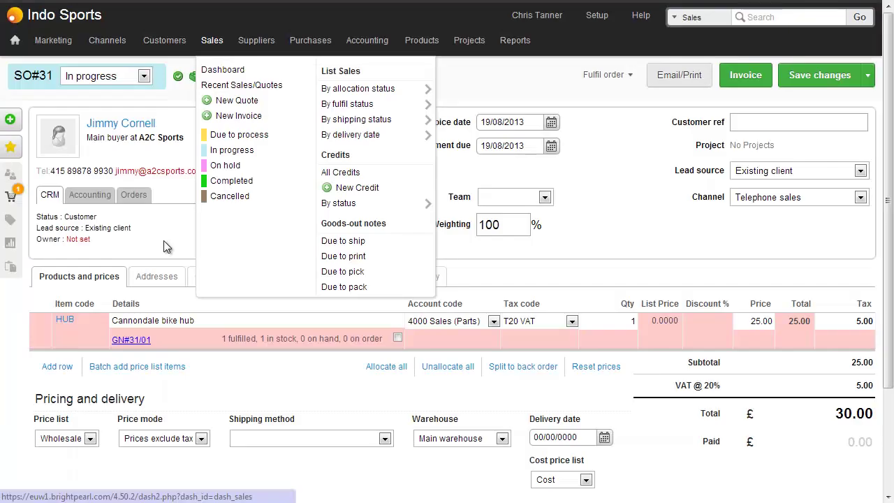
mouse_move(215, 48)
left_click(376, 245)
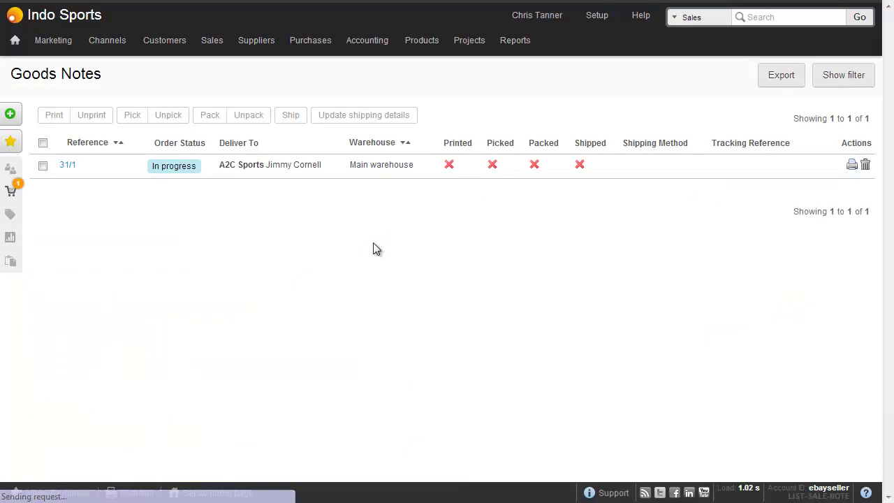
left_click(44, 168)
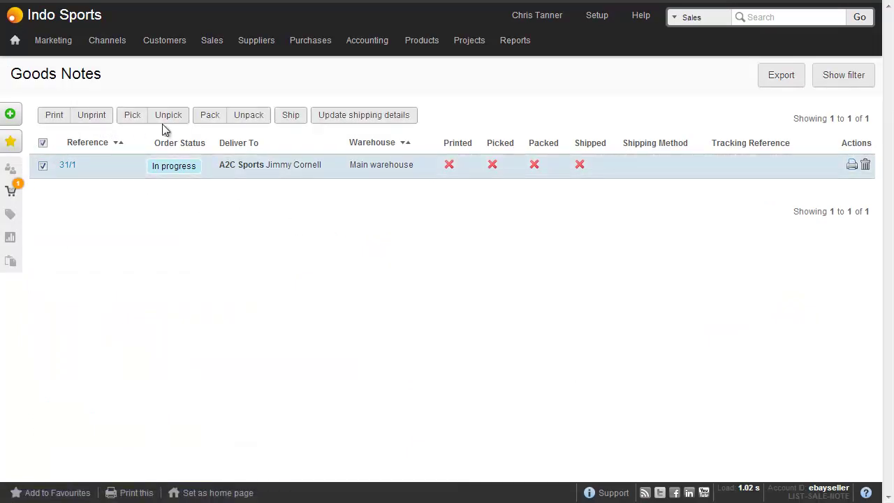
left_click(291, 121)
left_click(475, 279)
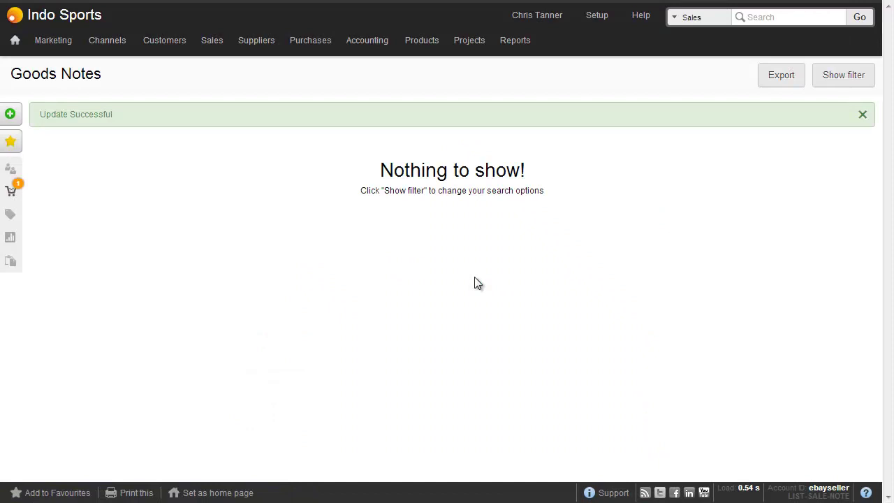
Step: Search sales by the new order's number and check its allocation, fulfilment and shipping icons
left_click(761, 19)
type("31")
left_click(859, 18)
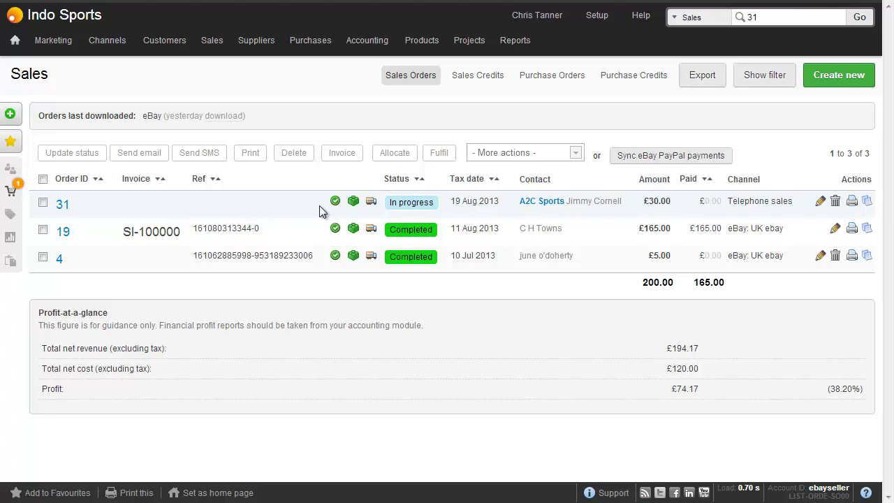
mouse_move(373, 210)
Step: List the In progress sales orders and filter them by the shipping status Shipping complete
mouse_move(213, 48)
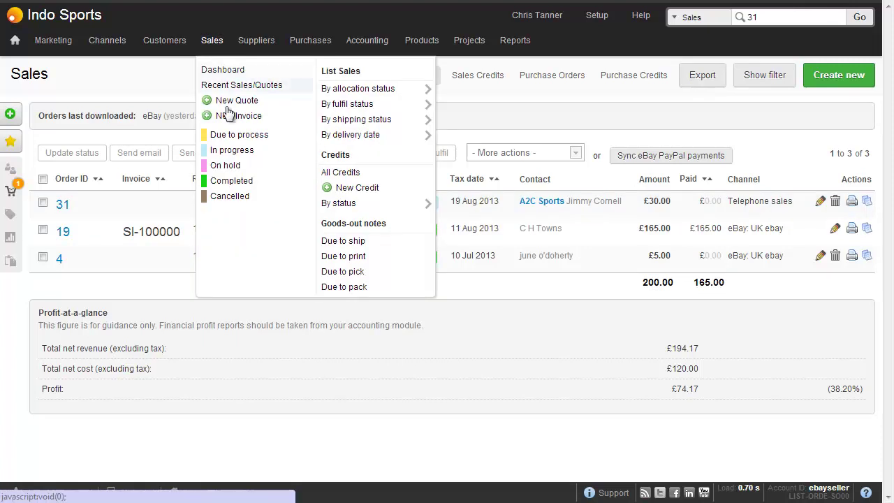
left_click(234, 149)
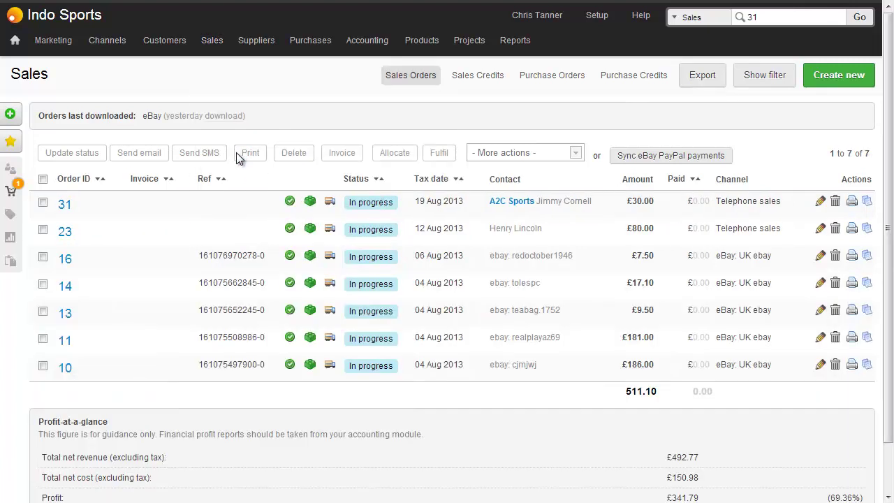
left_click(752, 83)
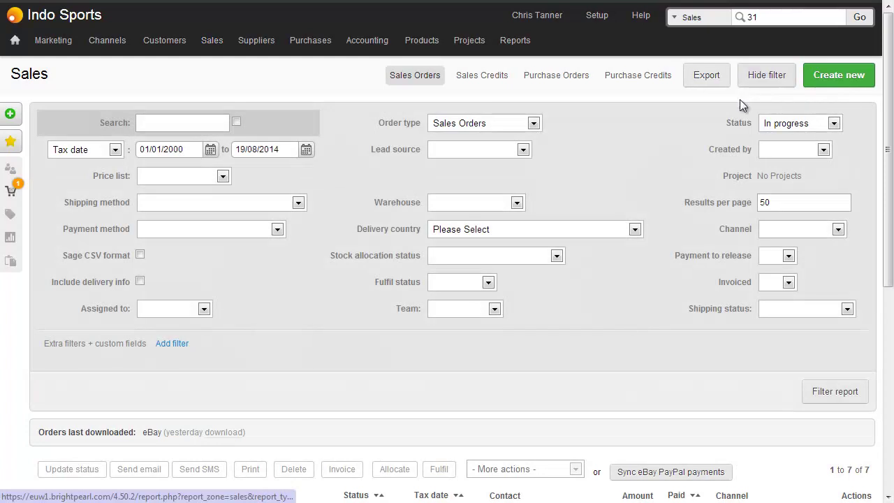
left_click(799, 312)
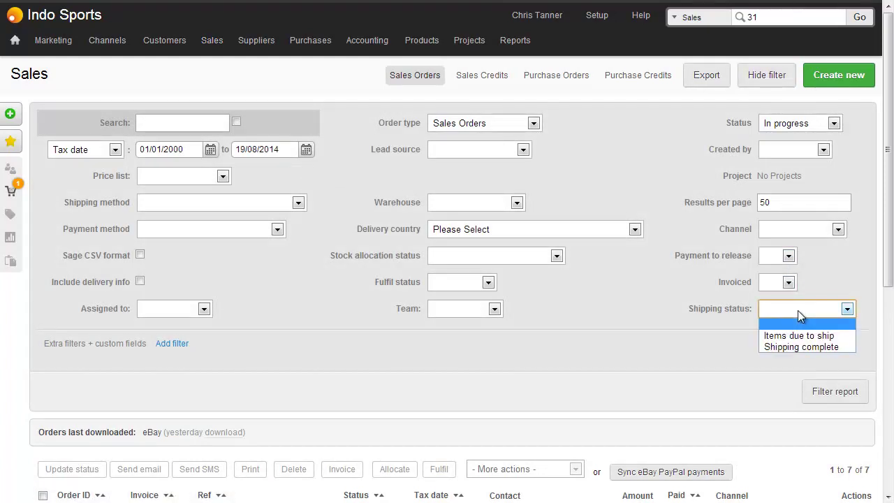
left_click(802, 346)
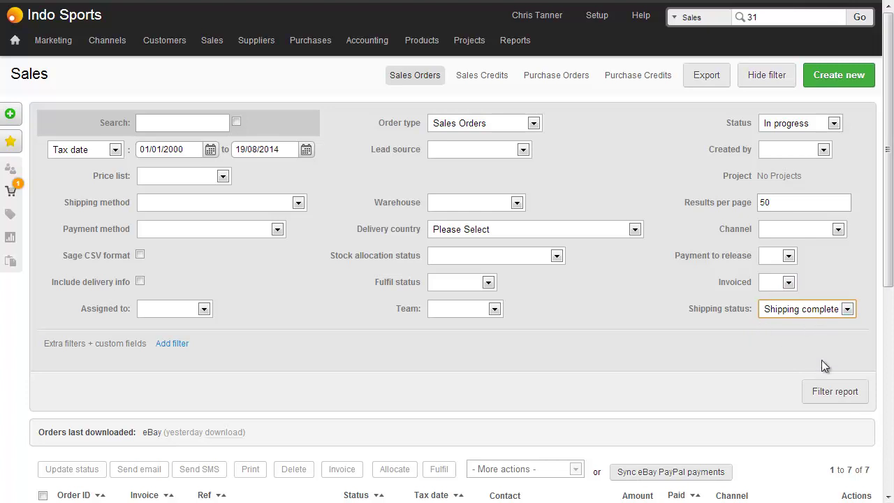
left_click(842, 392)
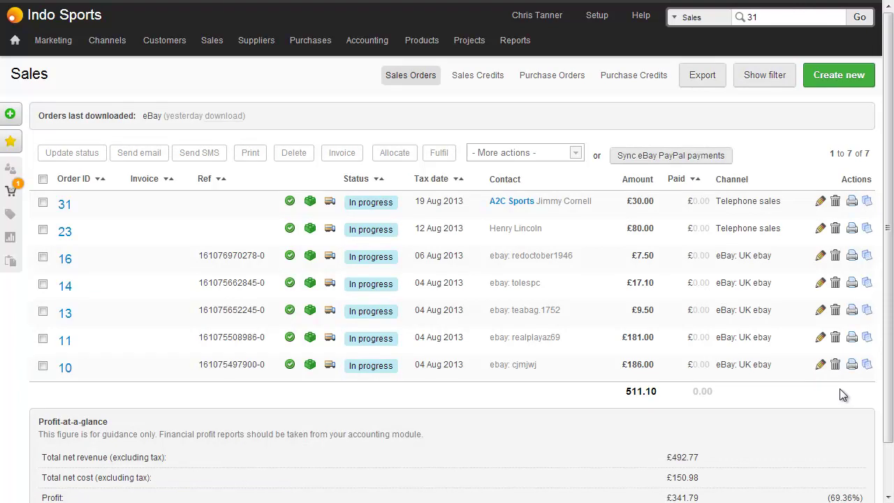
Step: Invoice all the filtered In progress orders without attaching a PDF, and list the recent sales and quotes
left_click(42, 179)
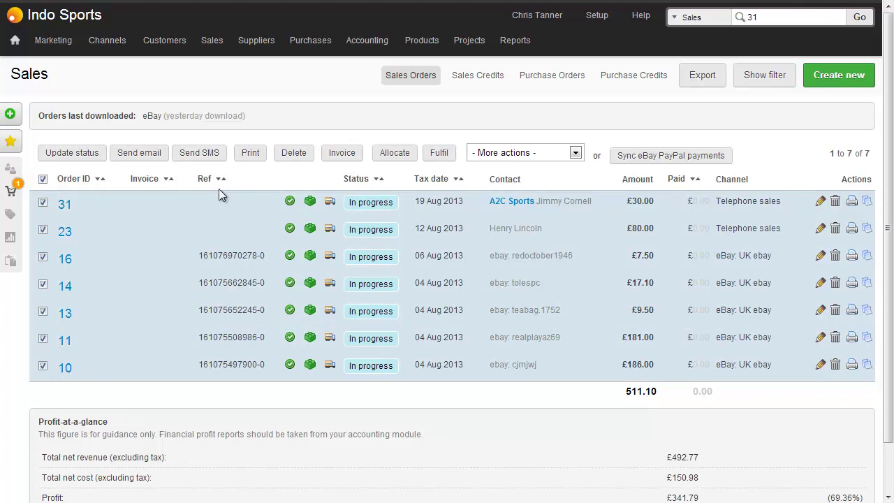
left_click(342, 154)
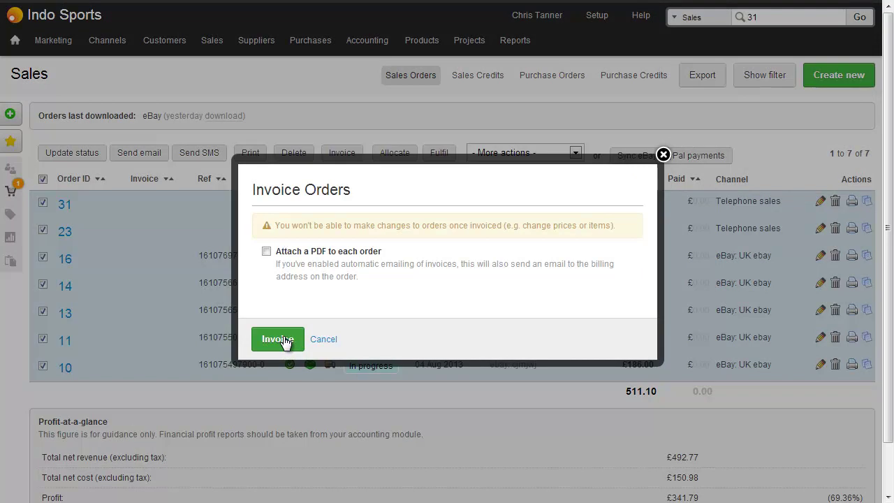
left_click(285, 341)
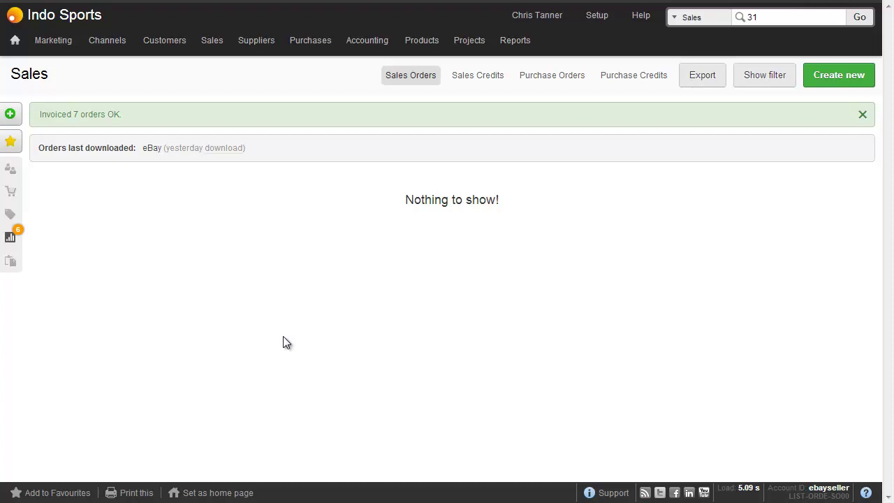
mouse_move(212, 40)
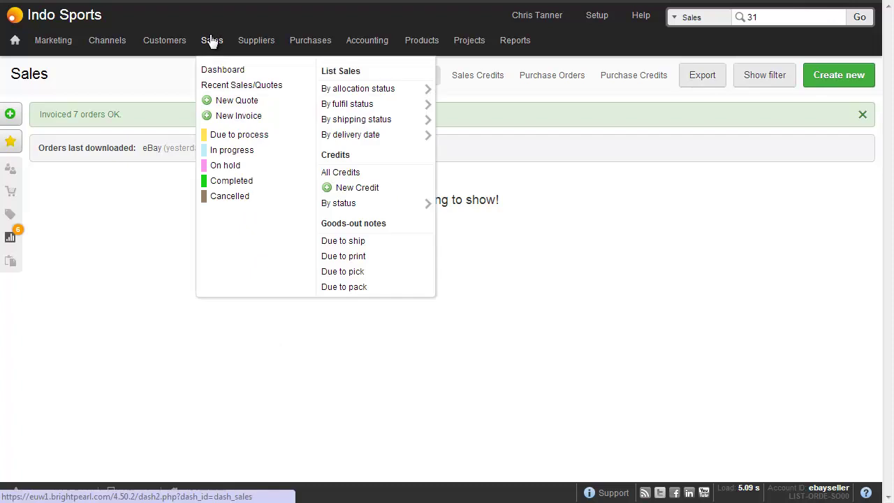
left_click(225, 87)
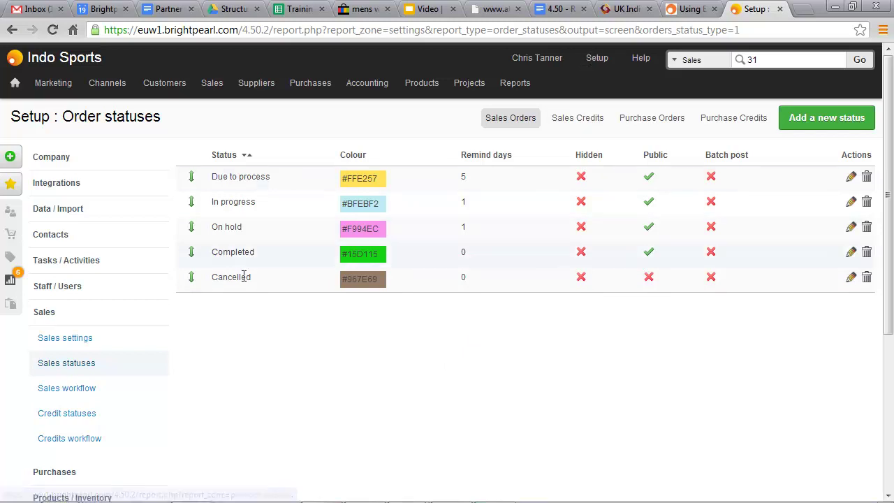
Step: Review the sales workflow settings, checking the status options for invoiced sales and leaving Completed selected
left_click(122, 393)
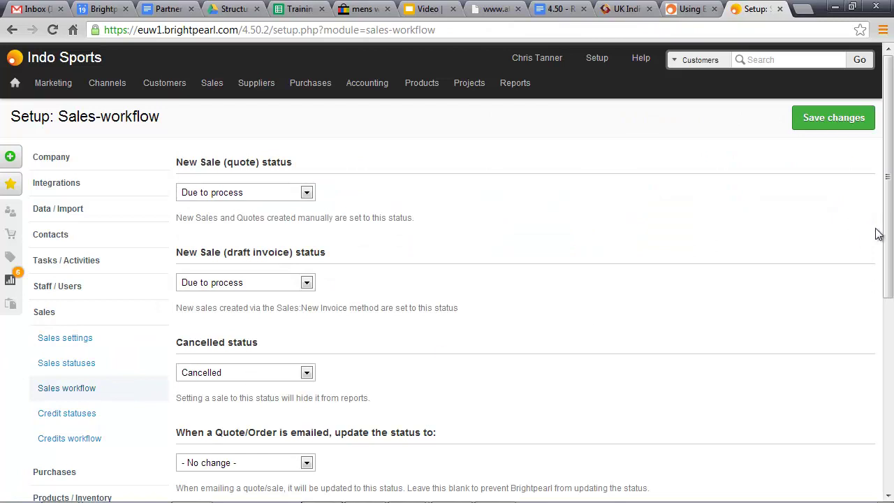
scroll(551, 363, "down", 5)
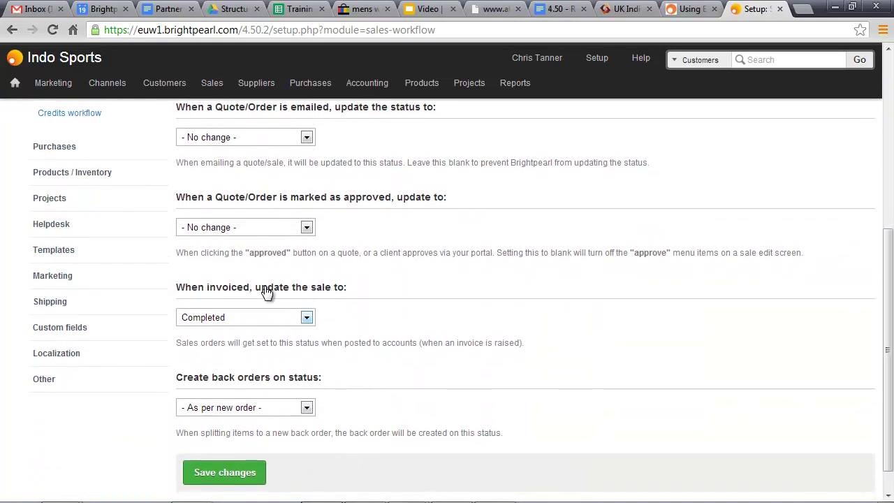
left_click(309, 317)
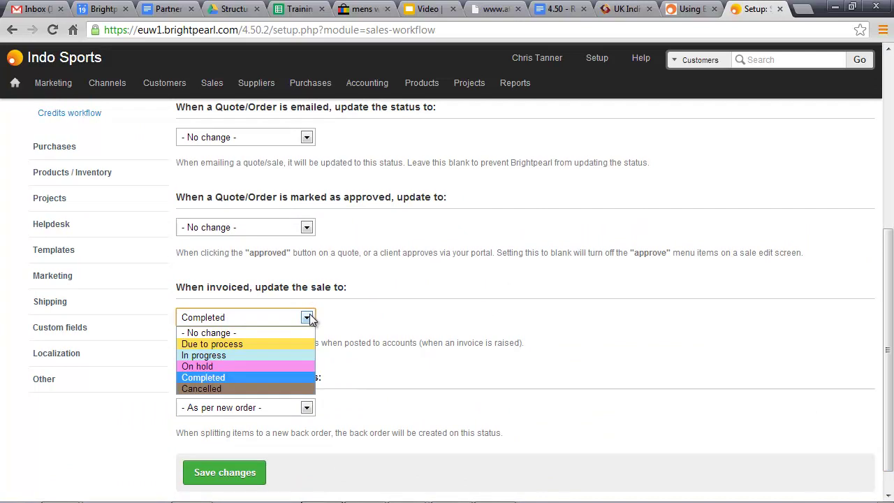
left_click(307, 378)
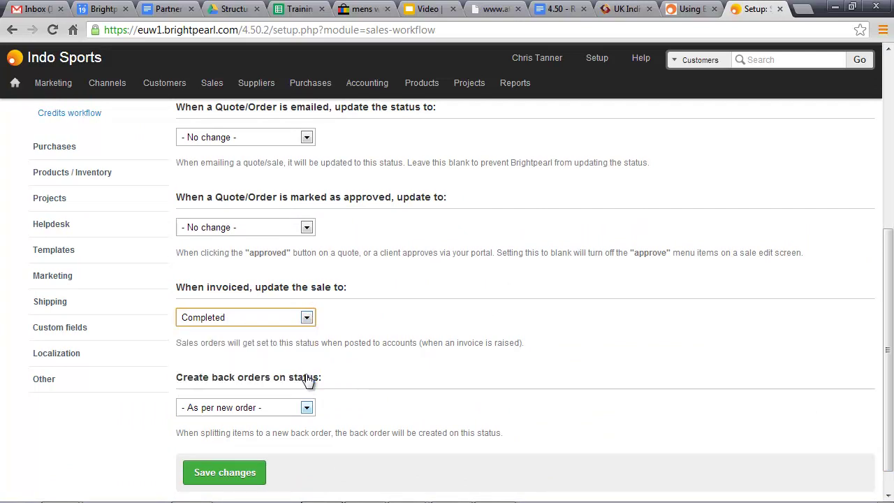
left_click_drag(887, 352, 890, 160)
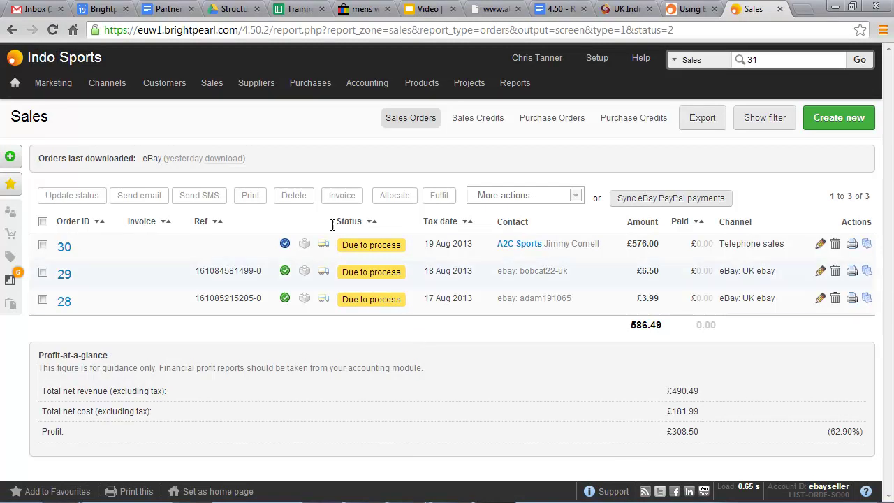
Step: Fulfil all the listed Due to process orders with Fulfil and ship later, updating fulfilled orders to In progress
mouse_move(213, 84)
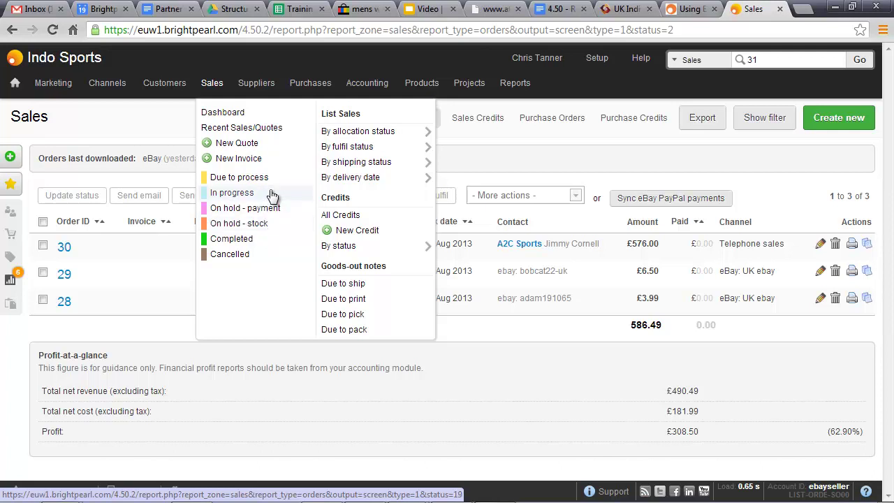
left_click(42, 222)
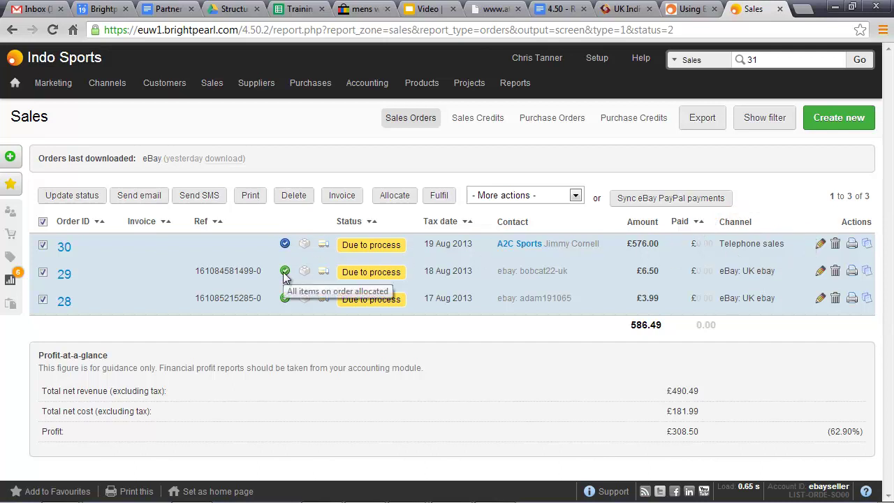
mouse_move(285, 300)
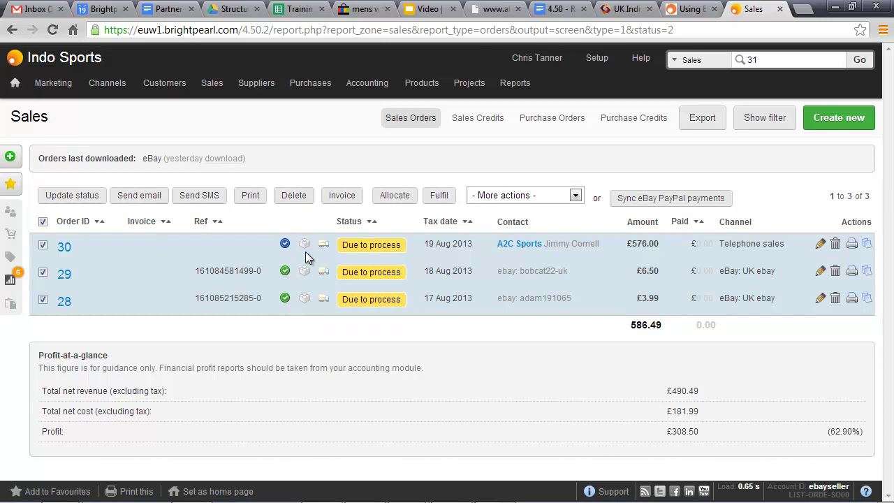
mouse_move(308, 247)
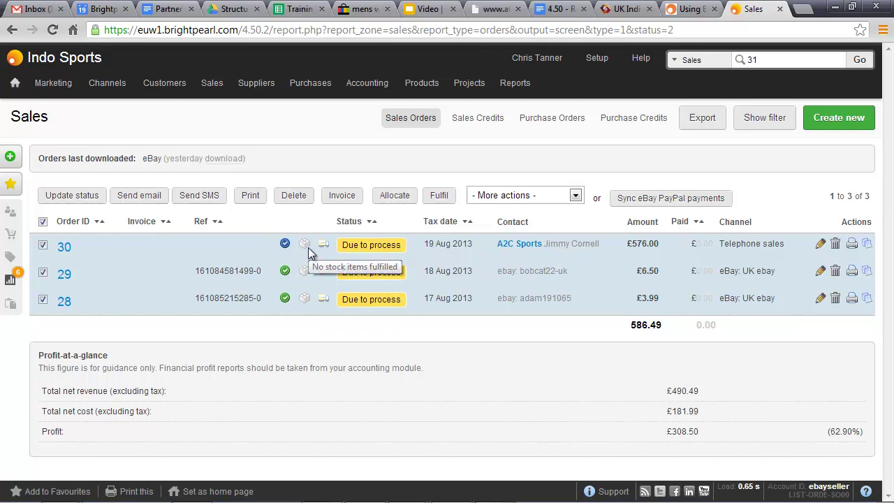
left_click(440, 196)
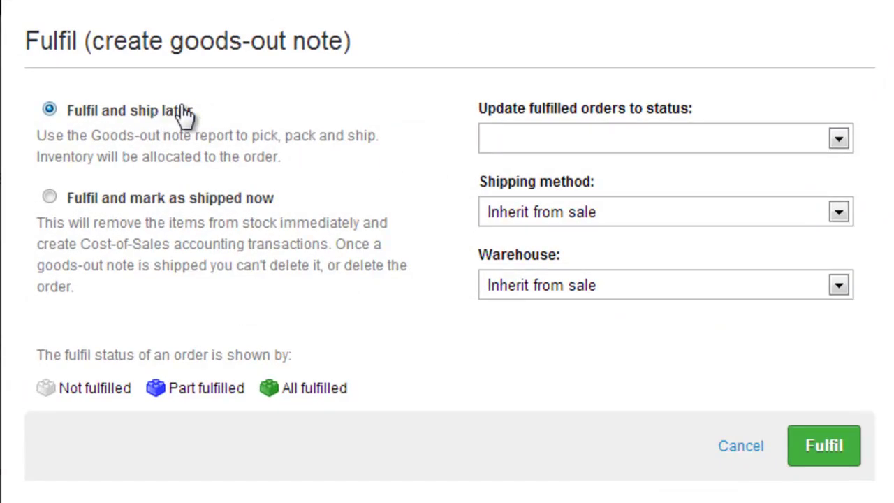
left_click(509, 137)
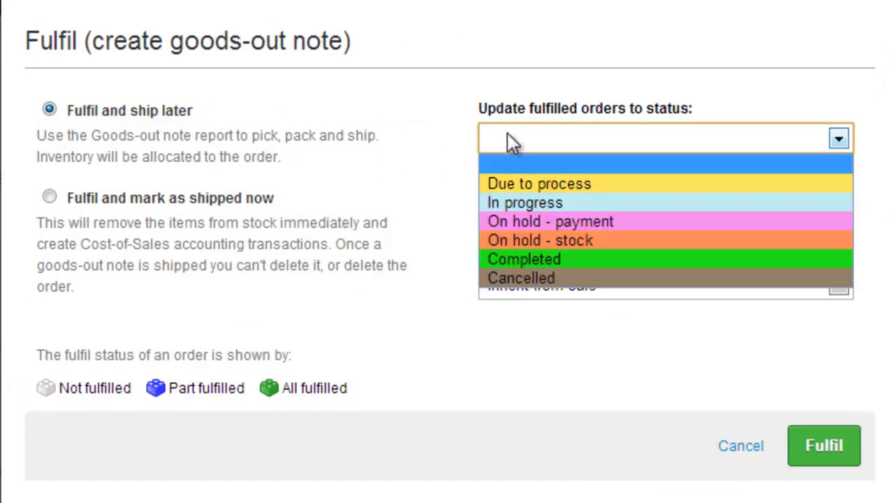
left_click(586, 202)
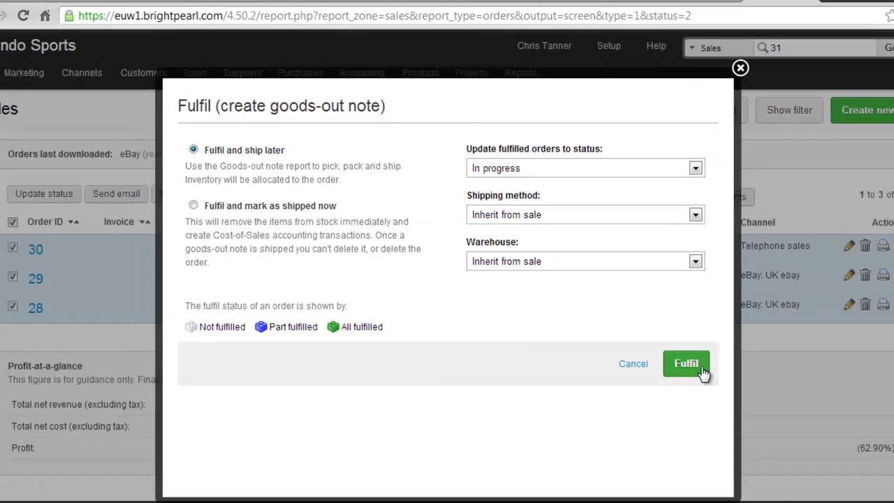
left_click(835, 452)
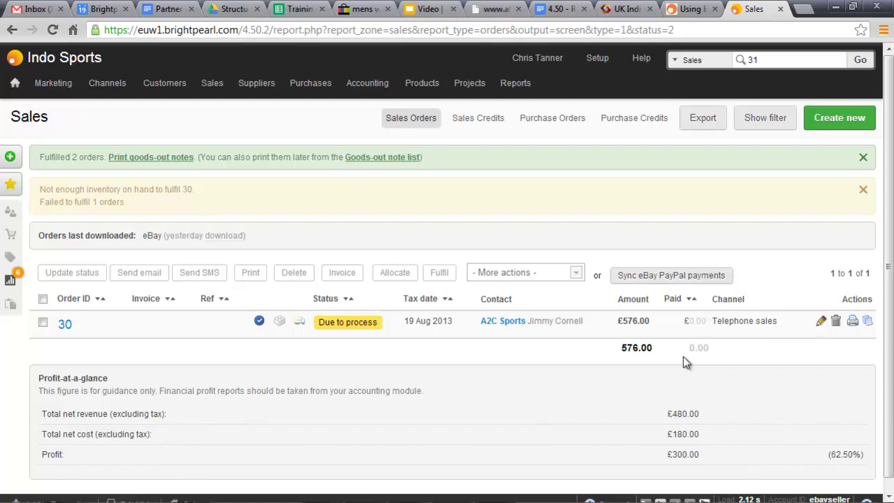
Step: Update the remaining A2C Sports order's status to On hold - stock without sending an email
left_click(43, 298)
left_click(72, 274)
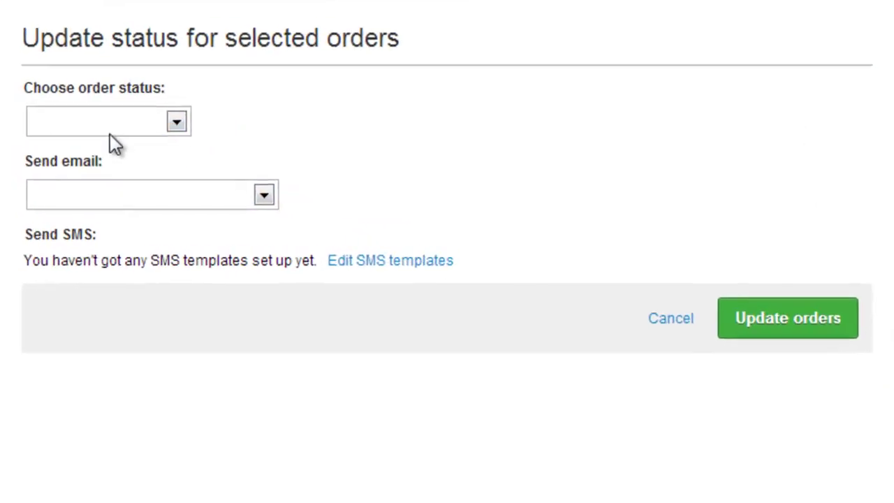
left_click(109, 133)
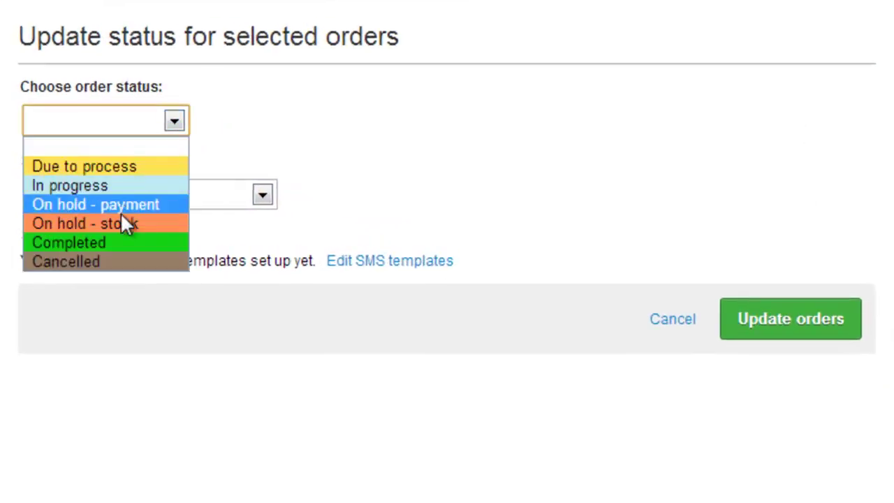
left_click(125, 221)
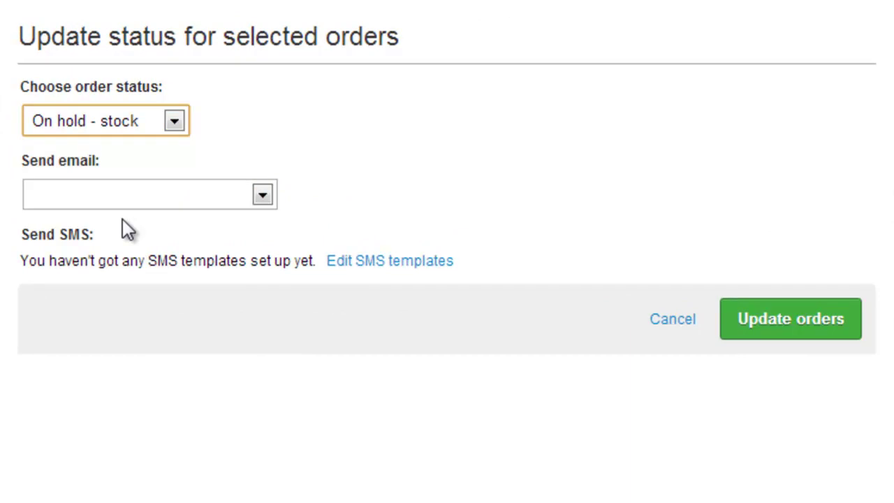
left_click(157, 205)
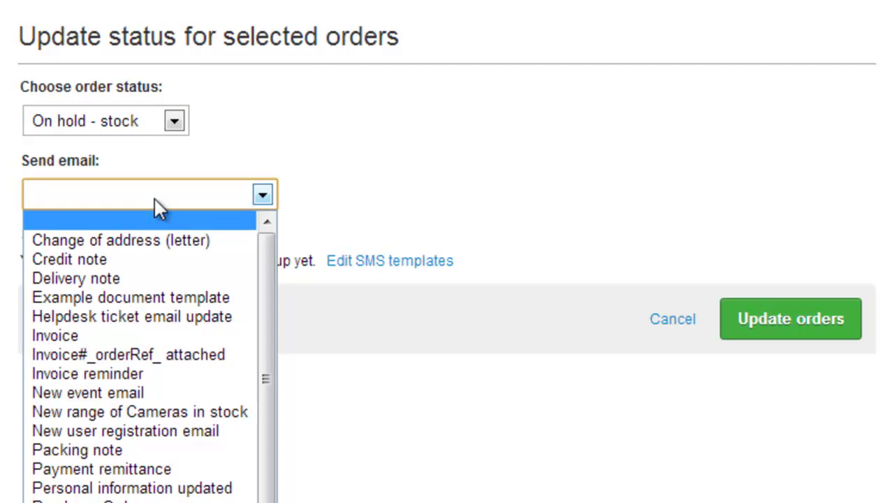
left_click(306, 201)
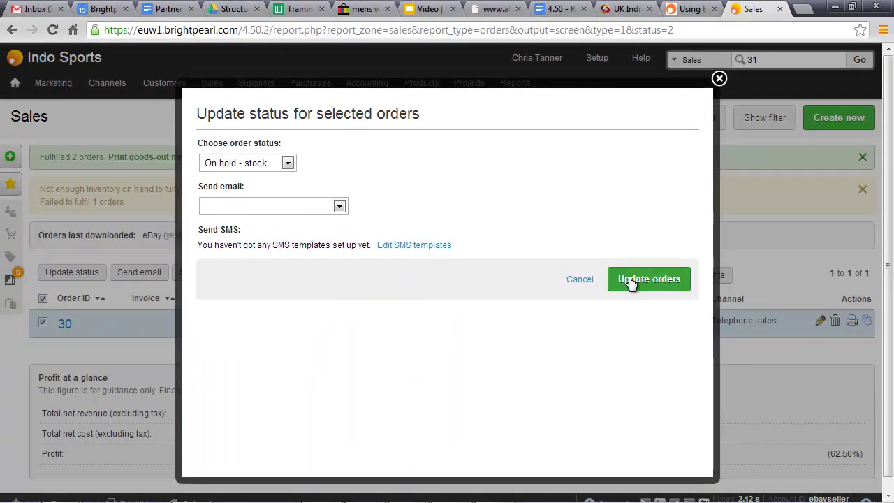
left_click(628, 278)
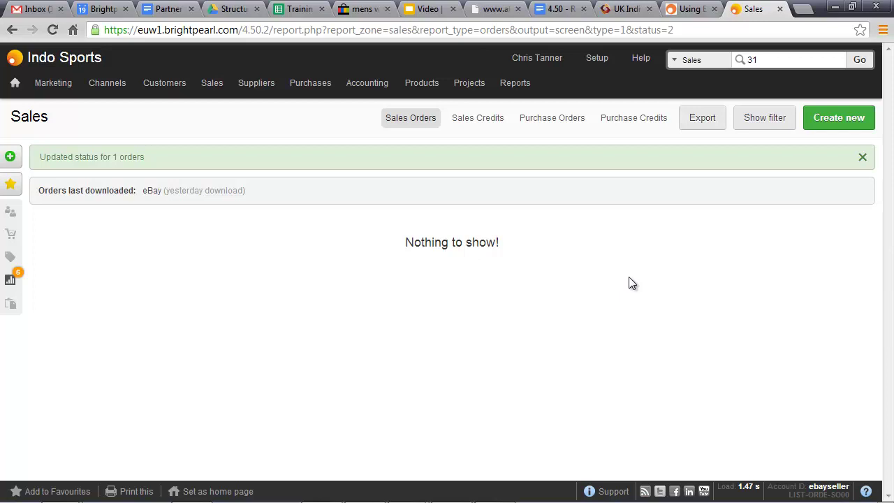
Step: Try to fulfil the A2C Sports order listed as On hold - stock with Fulfil and ship later, updating its status to In progress
mouse_move(213, 94)
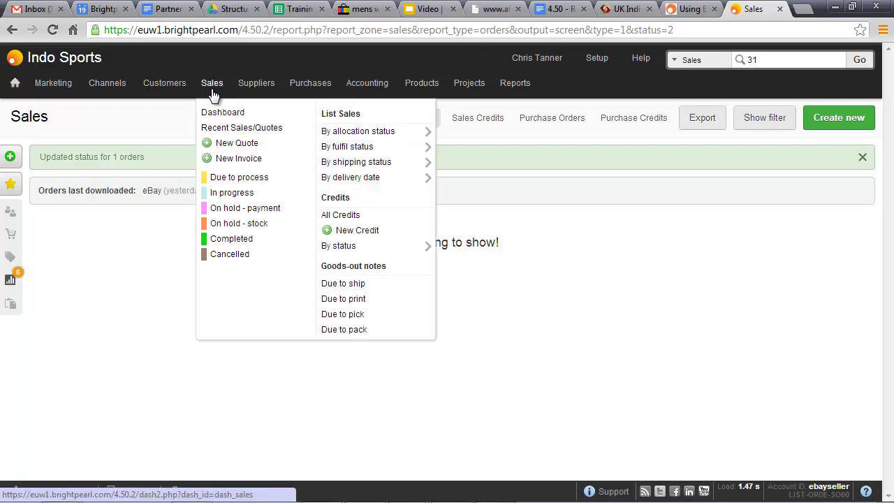
left_click(239, 222)
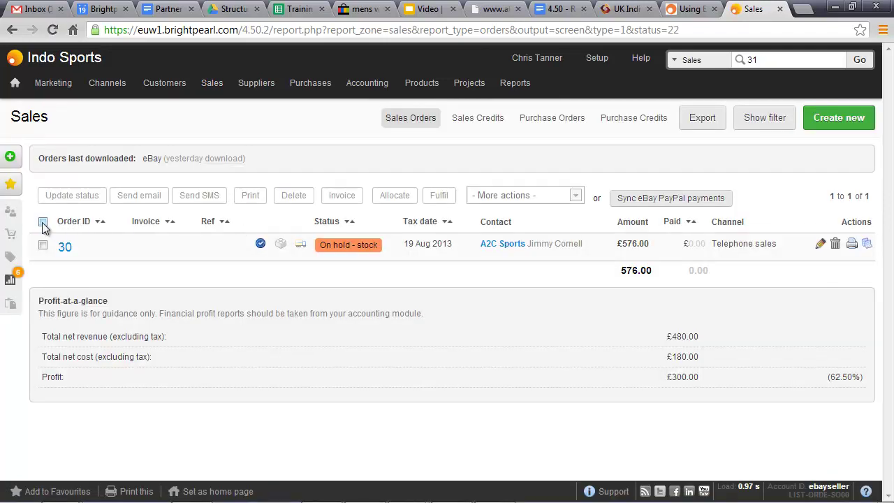
left_click(42, 222)
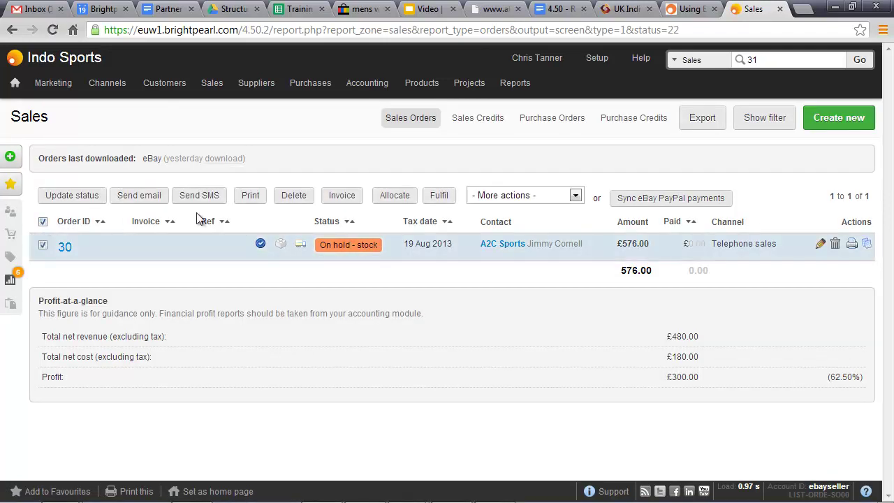
left_click(436, 197)
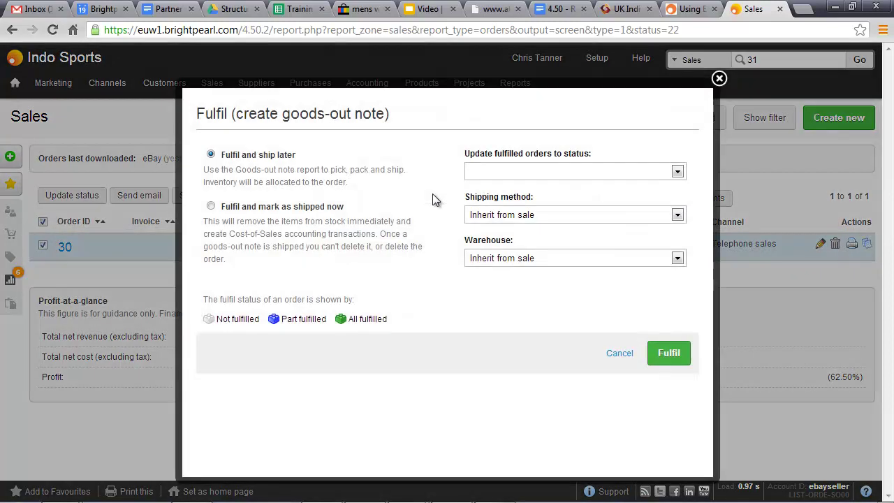
left_click(498, 172)
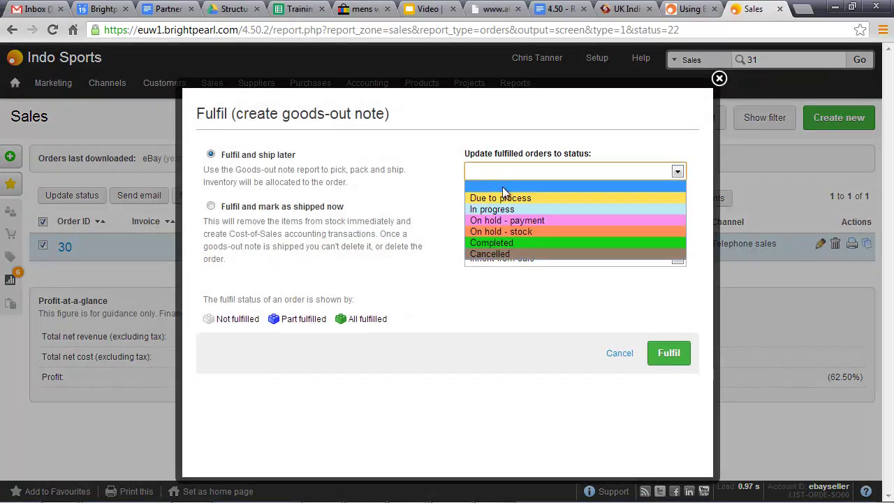
left_click(505, 209)
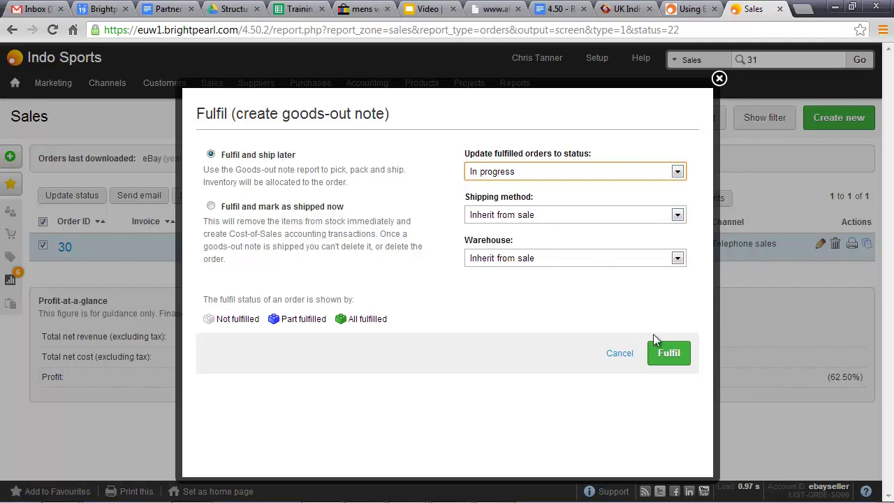
left_click(719, 78)
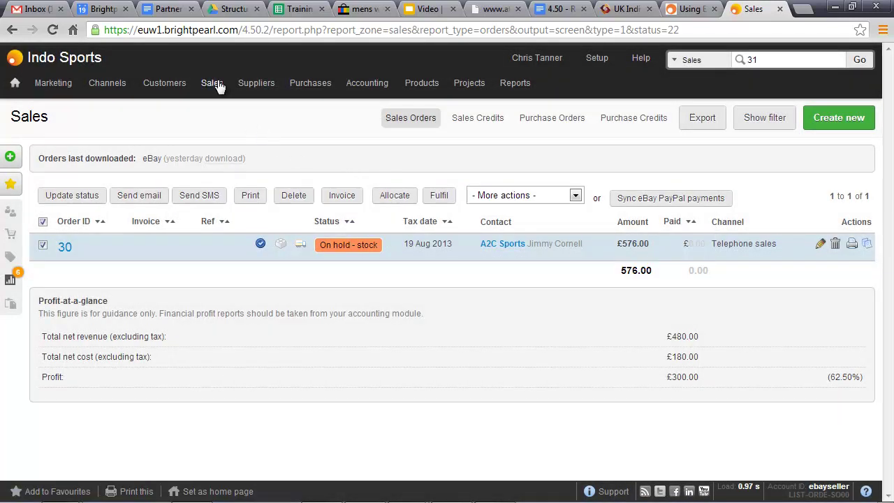
Step: Open the sales dashboard
mouse_move(215, 83)
left_click(223, 112)
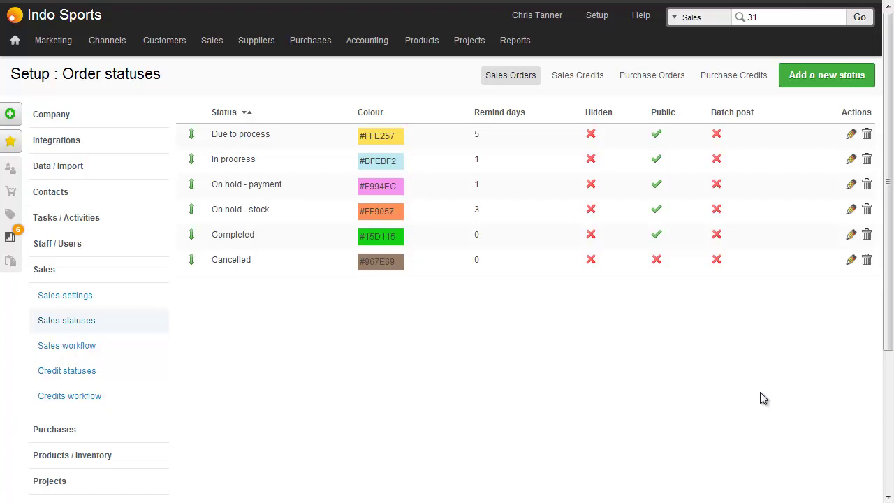
Step: Add a sales order status named Draft quote with colour #e0e0e0 and a reminder after 7 days
left_click(840, 80)
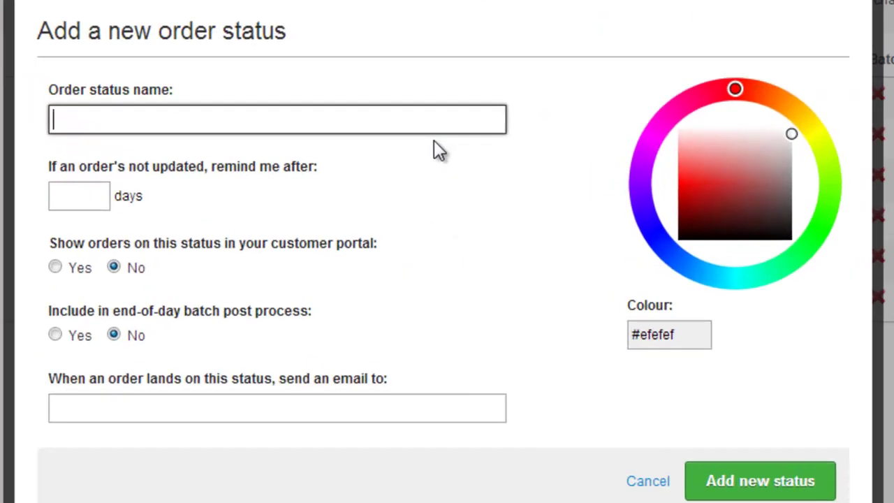
type("Draft quote")
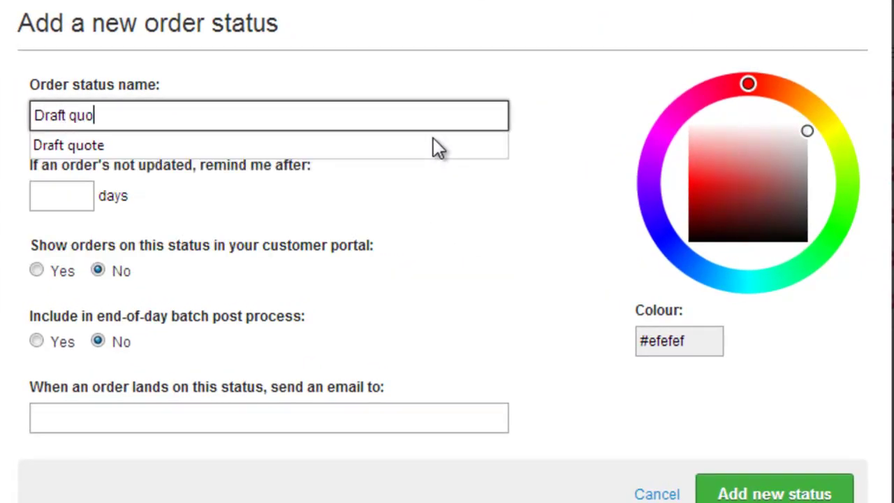
mouse_move(804, 144)
left_mouse_down()
mouse_move(819, 164)
mouse_move(811, 138)
left_mouse_up()
left_click(47, 190)
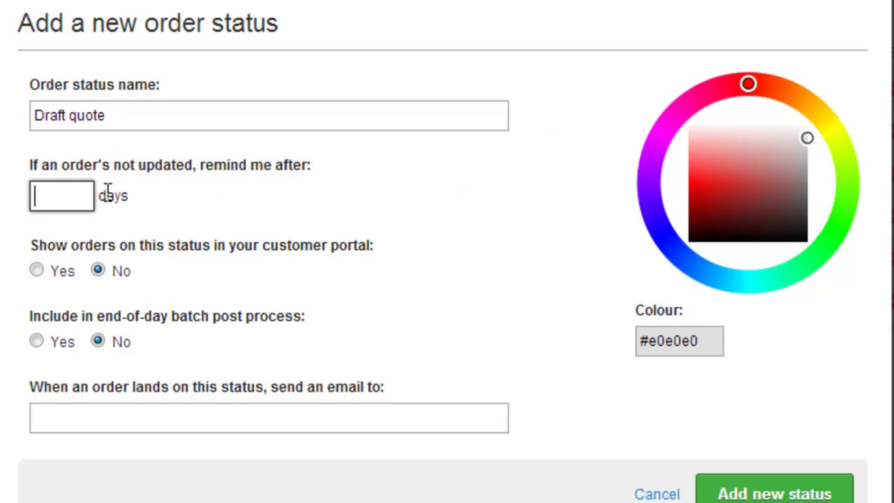
type("7")
left_click(152, 190)
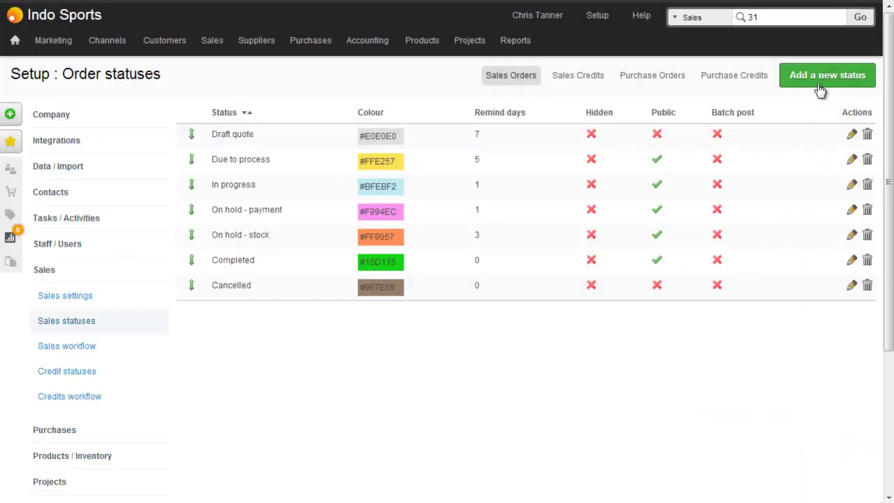
Step: Add a sales order status named Quote sent with a 5-day reminder, customer portal visibility and colour #CDFF33
left_click(818, 80)
type("Quote sent")
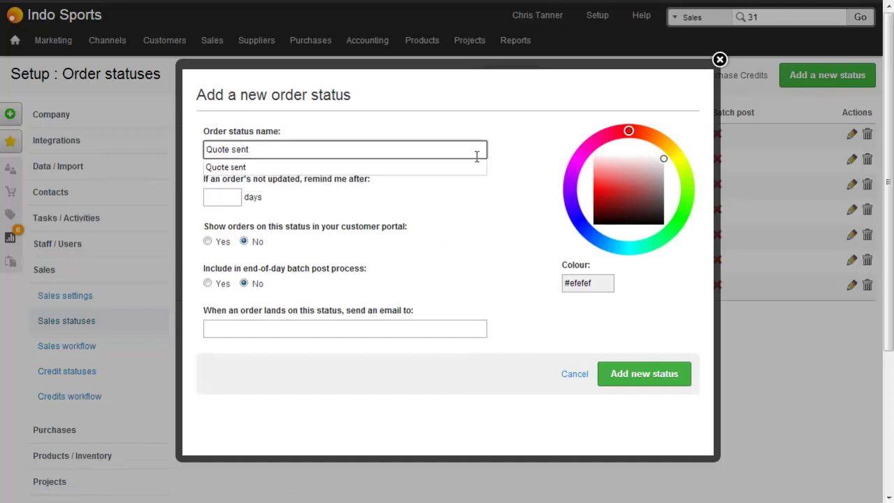
left_click(220, 199)
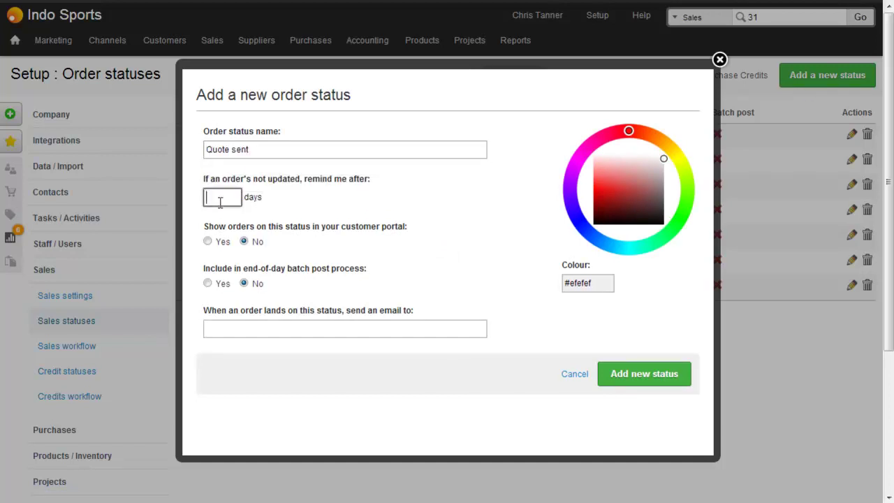
type("5")
left_click(273, 205)
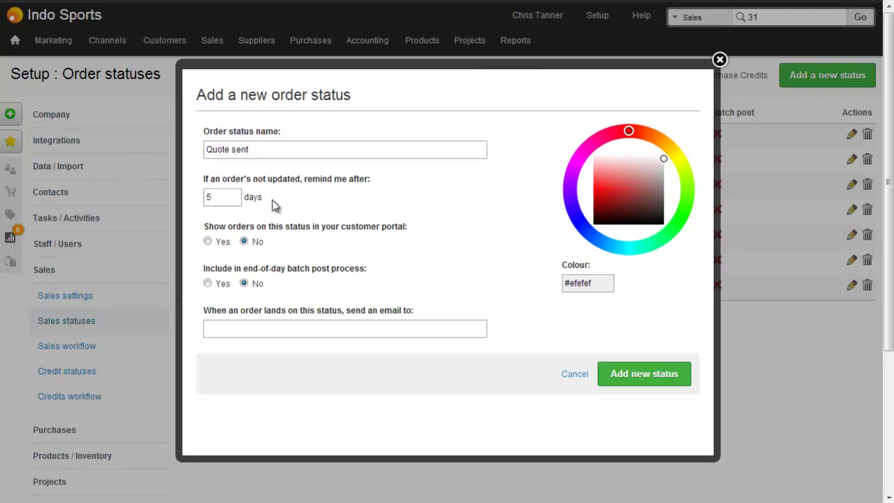
left_click(226, 245)
left_click(686, 173)
left_click(600, 181)
left_click(593, 181)
left_click(655, 377)
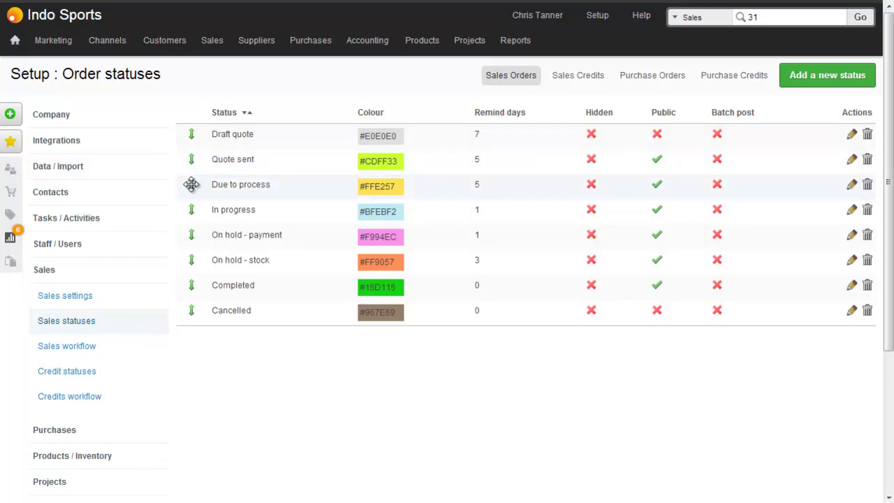
Step: Reorder Due to process to the start of the sales statuses and set the sales workflow to update emailed quotes/orders to Quote sent
left_click_drag(193, 183, 197, 134)
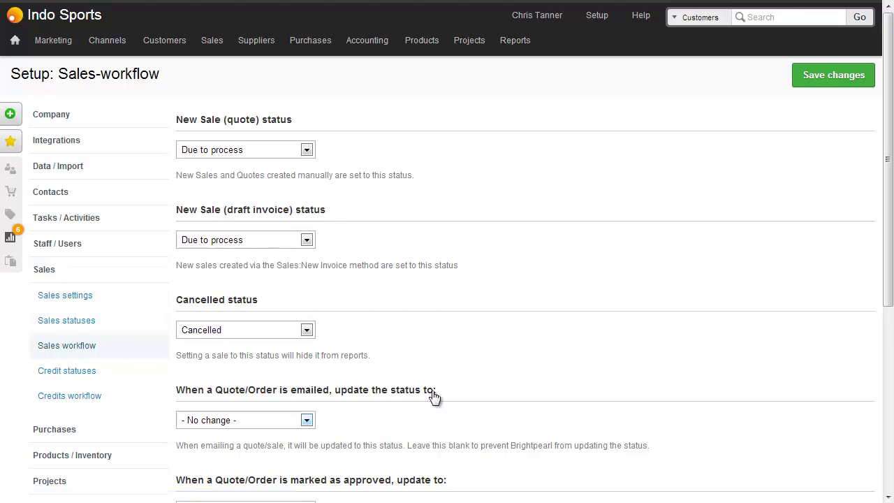
left_click(305, 422)
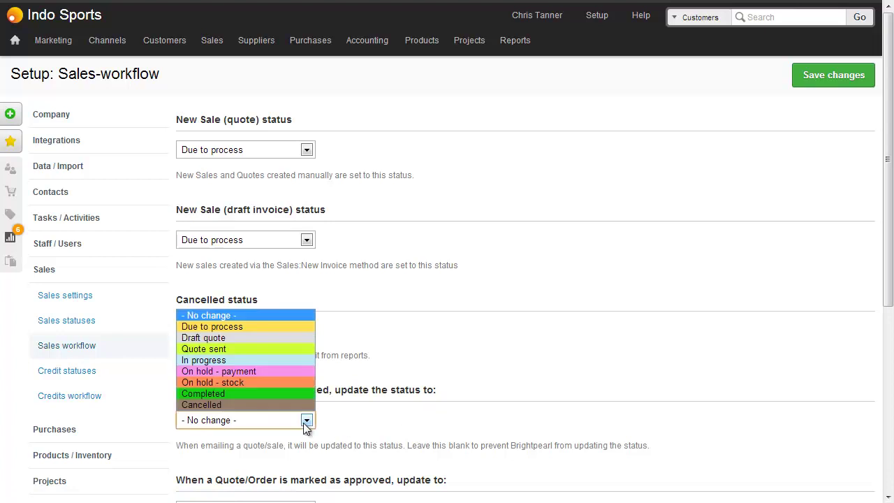
left_click(280, 348)
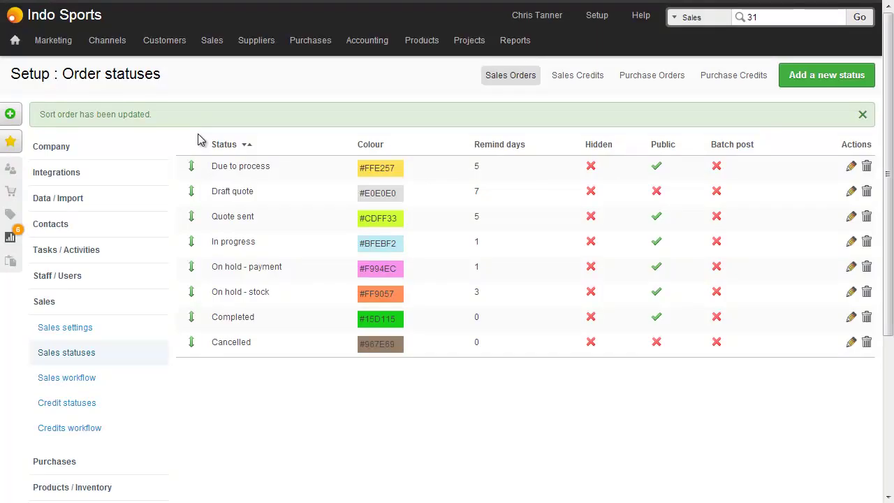
Step: Create a new quote for the first existing customer found by searching for "be"
mouse_move(223, 42)
left_click(238, 100)
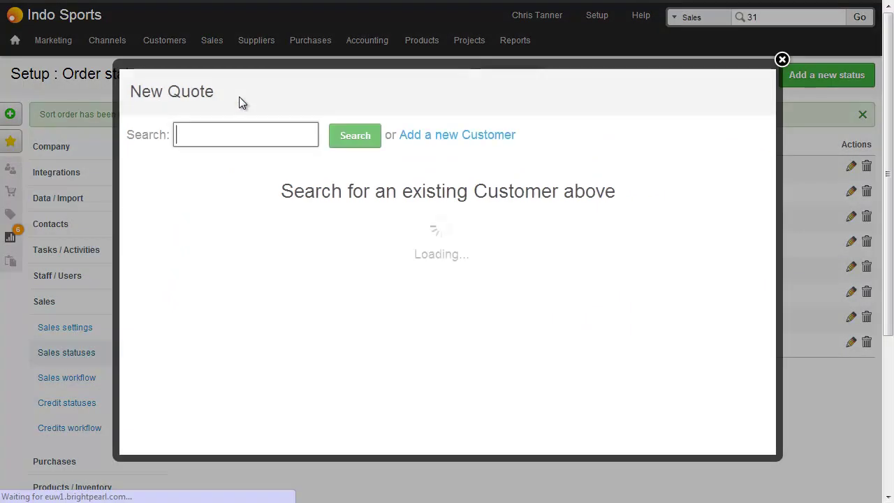
type("be")
key("Return")
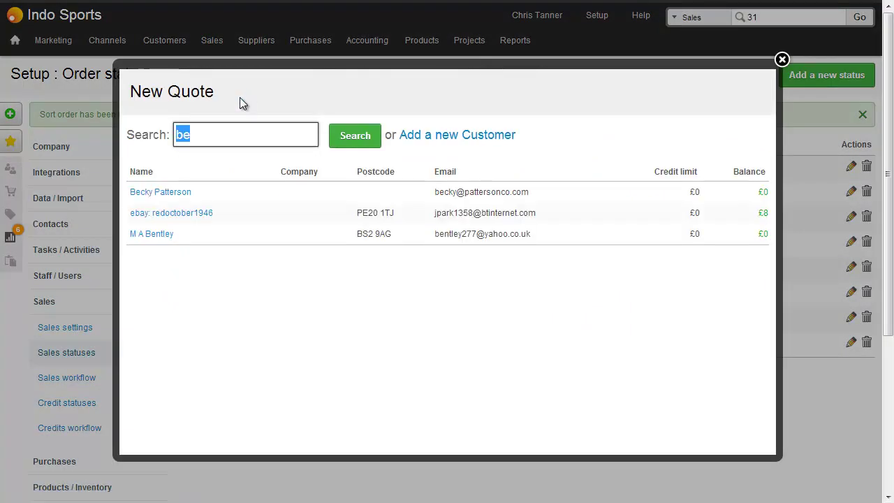
left_click(187, 193)
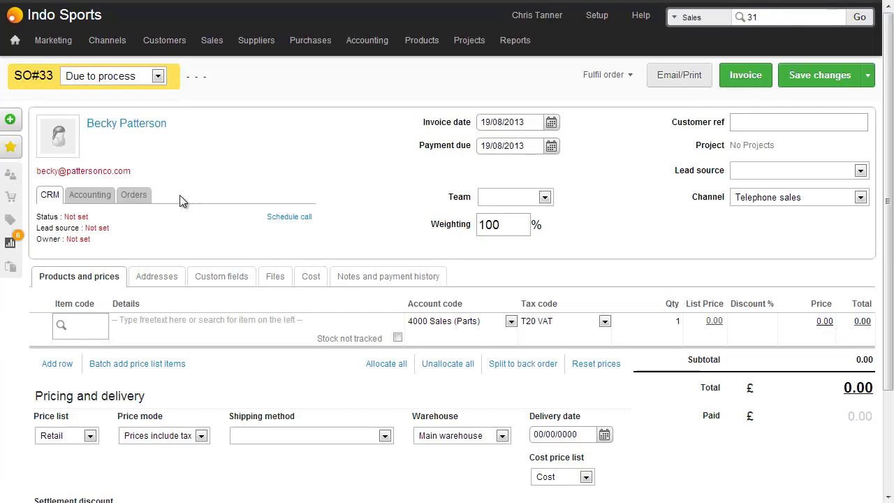
Step: Add the Cannondale bike hub (HUB) to the quote with a quantity of 10 and save the changes
left_click(96, 321)
type("hub")
left_click(101, 356)
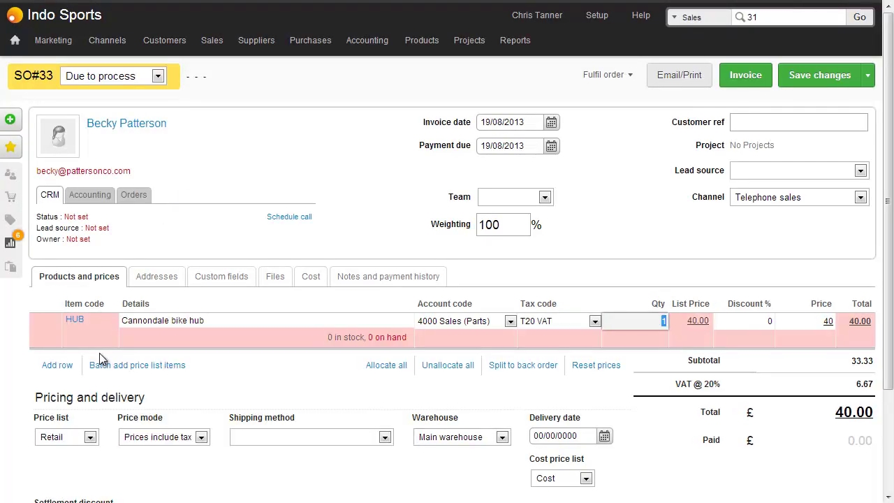
type("10")
key("Tab")
key("Tab")
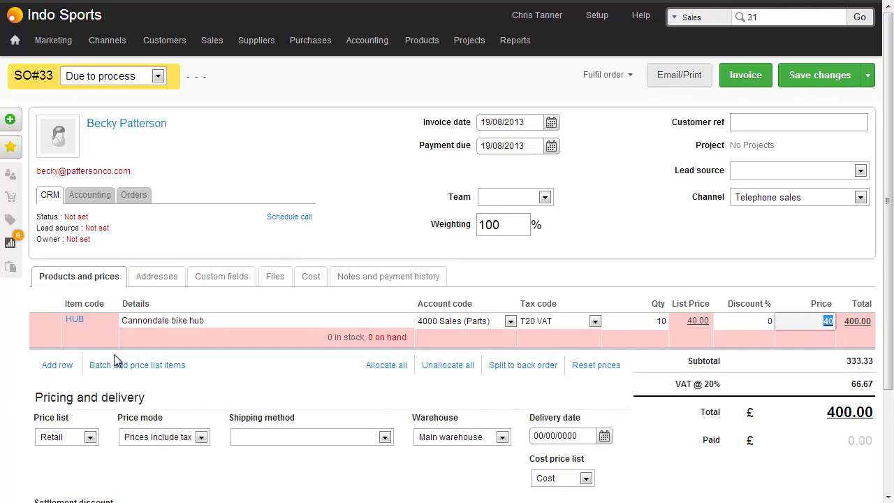
left_click(800, 79)
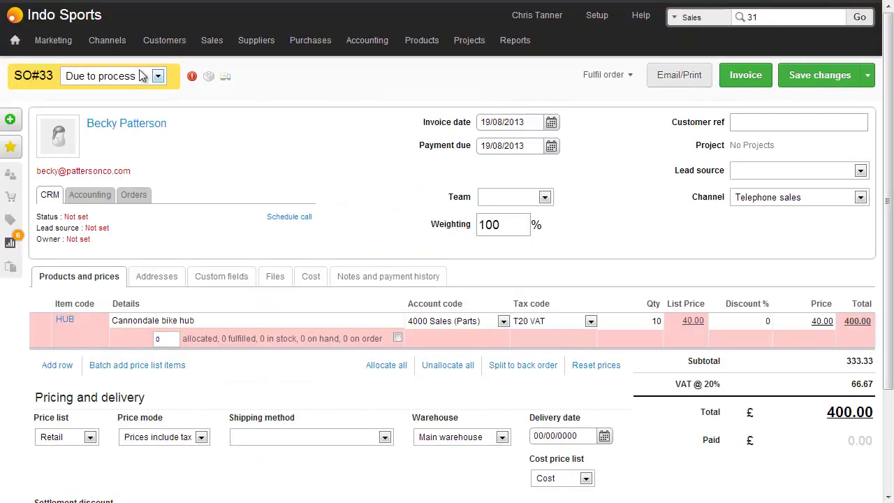
Step: Save the order with the status Draft quote and check its notes and payment history
left_click(138, 78)
left_click(137, 103)
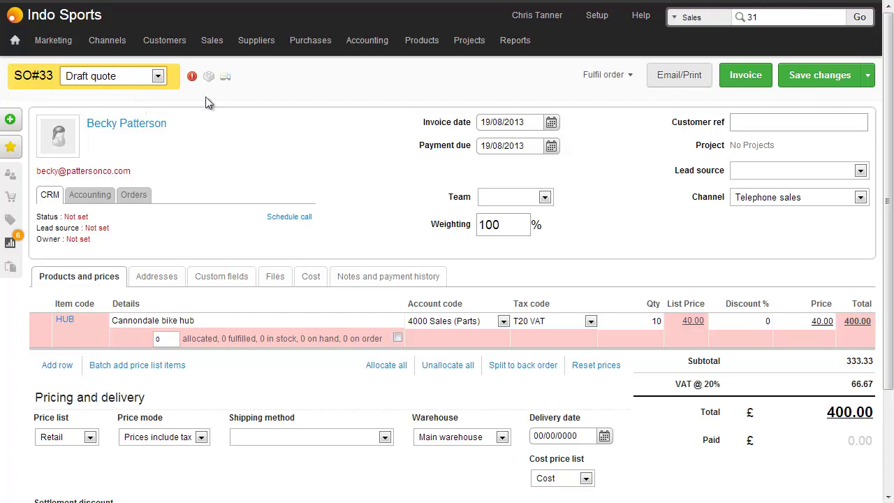
left_click(802, 77)
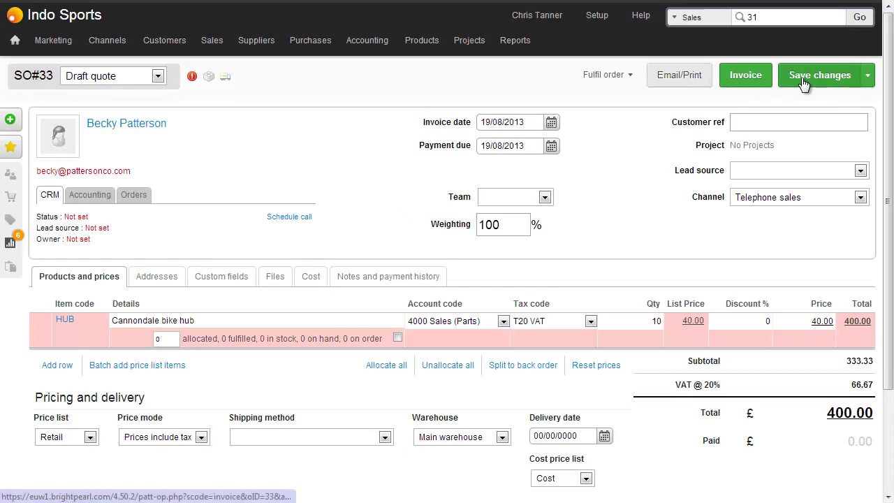
left_click(439, 286)
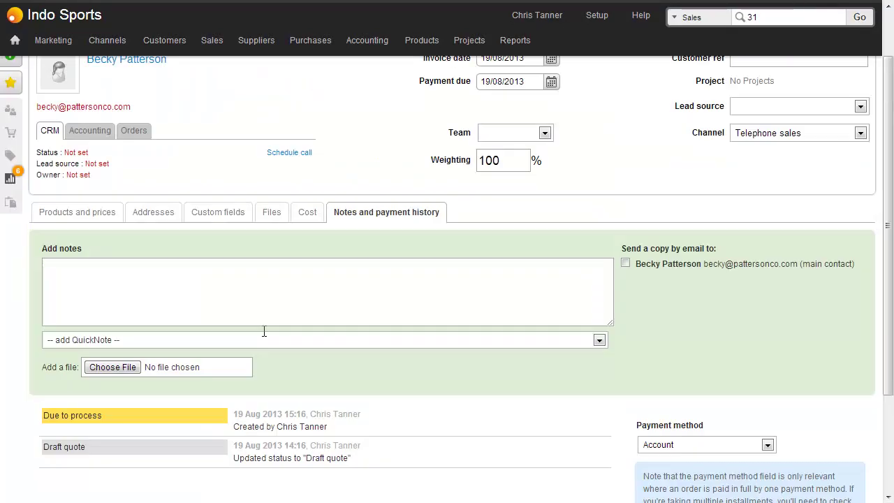
scroll(264, 331, "up", 1)
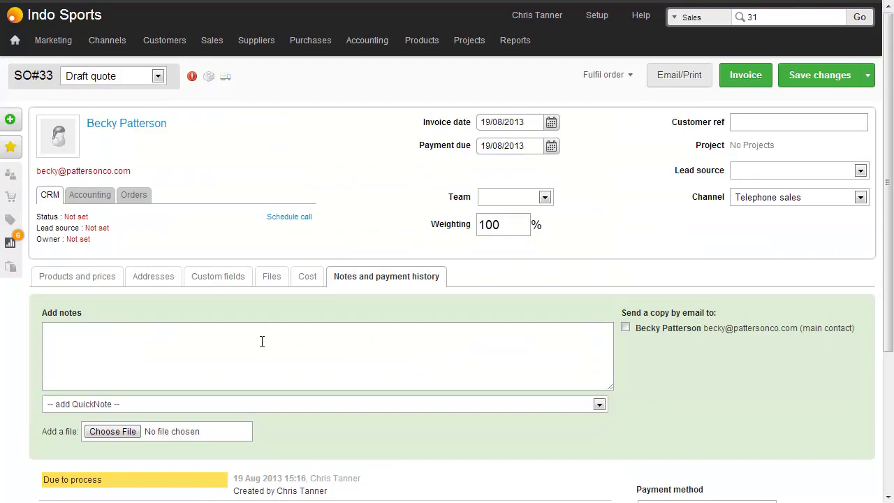
Step: Email the quote to the customer's listed address as an attached PDF file
left_click(672, 79)
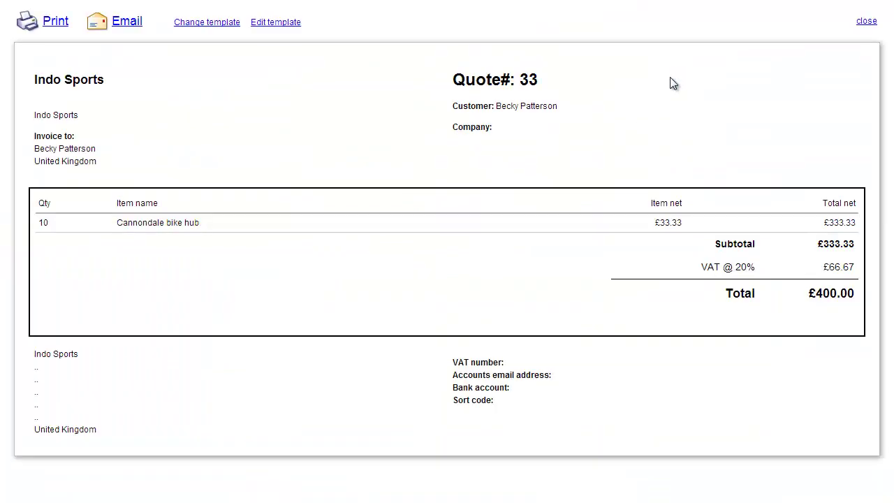
left_click(137, 25)
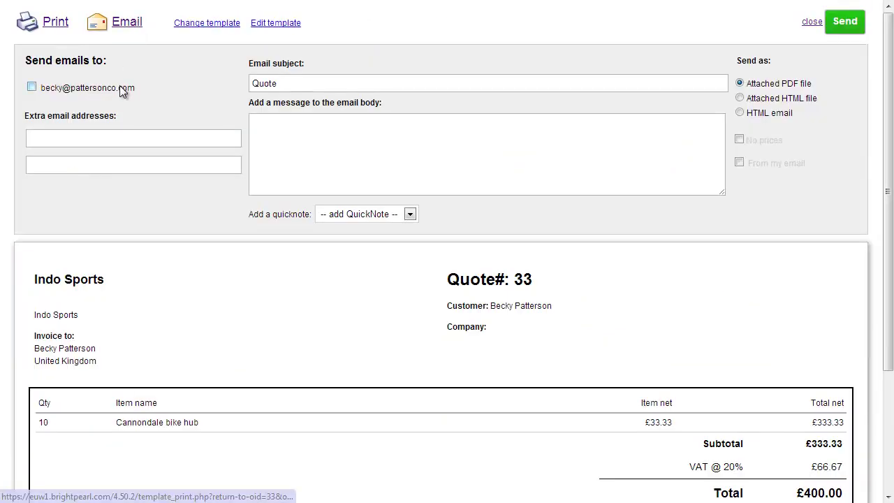
left_click(31, 88)
left_click(836, 30)
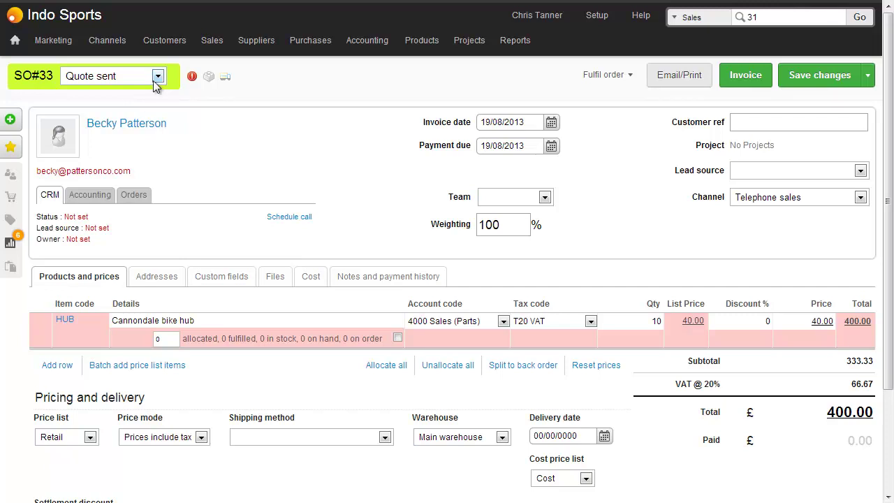
Step: Select Due to process as the quote's status and open its order fulfilment options
left_click(158, 77)
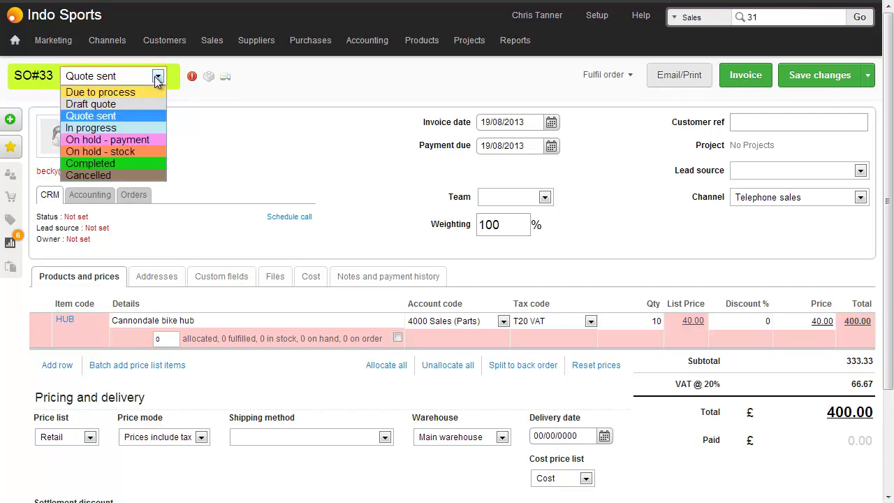
left_click(100, 93)
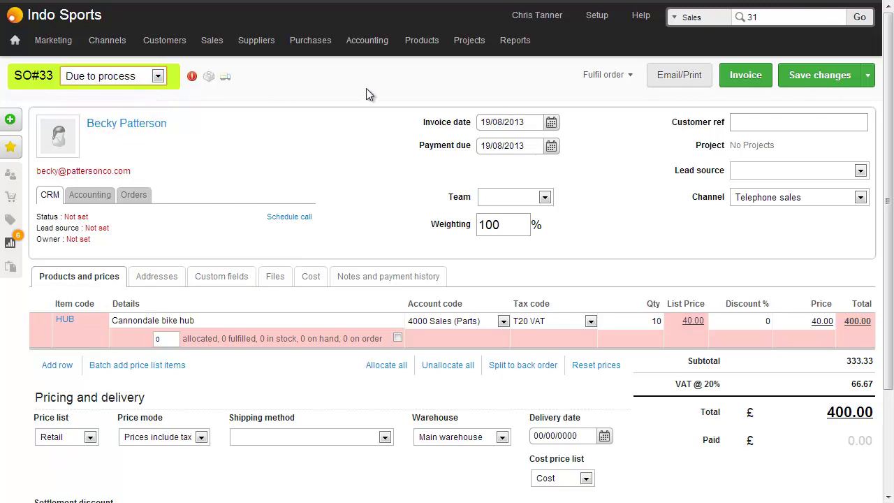
left_click(605, 76)
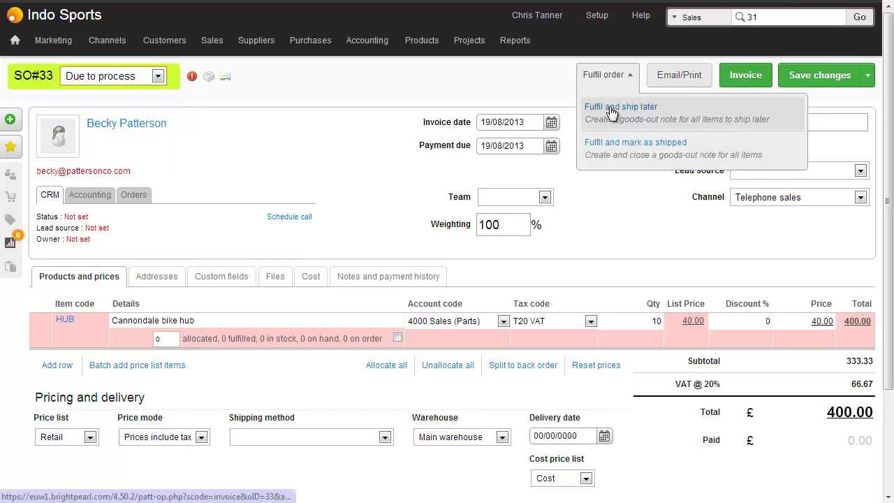